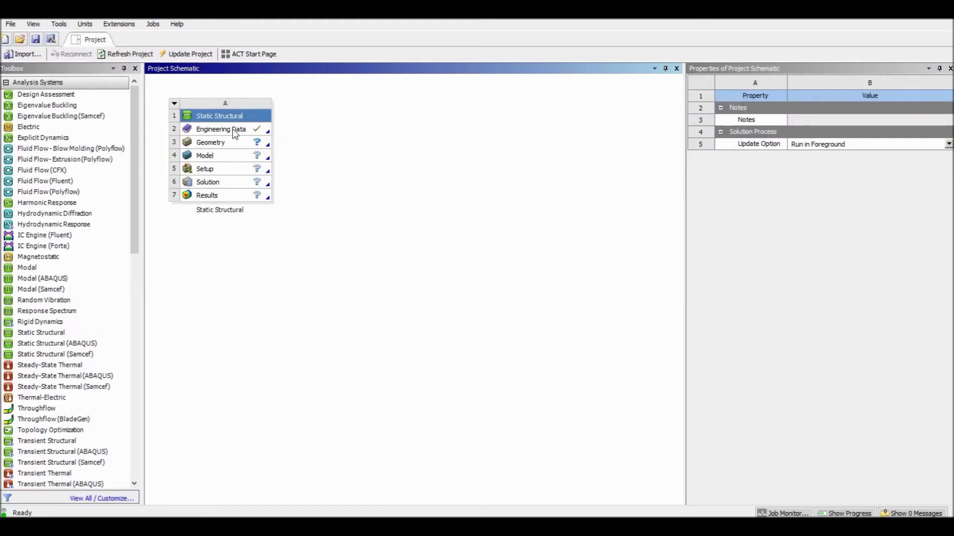
- Add a new material named Steel to the engineering data of the Static Structural system
double_click(233, 129)
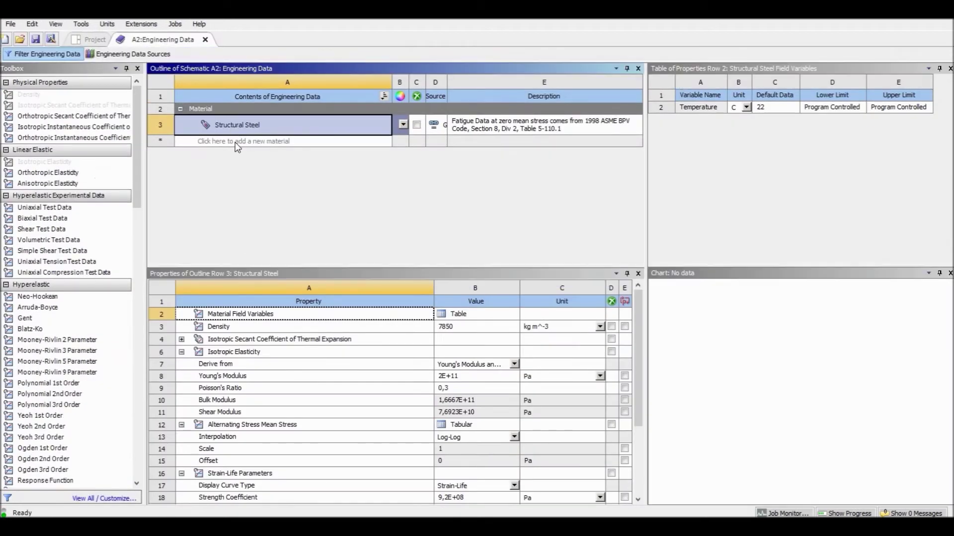
left_click(236, 141)
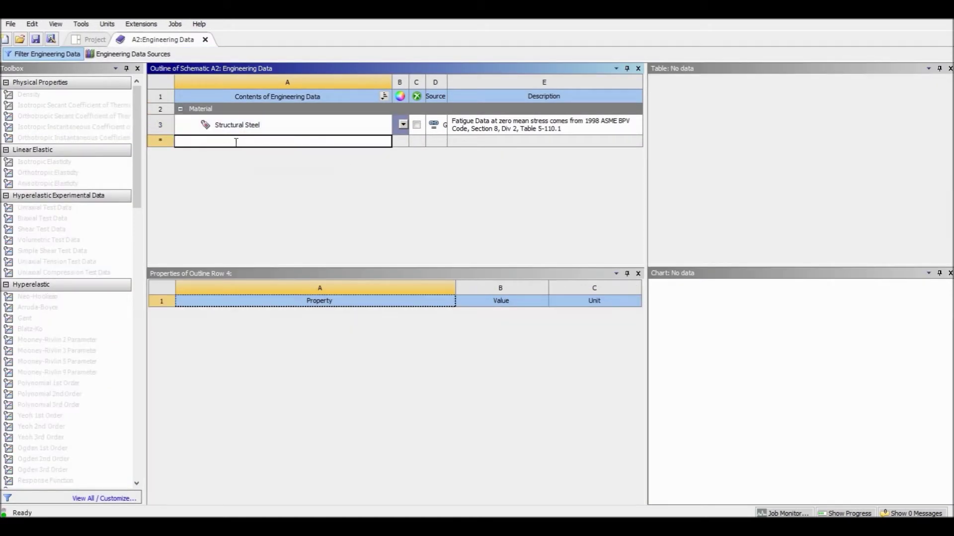
type("Ste")
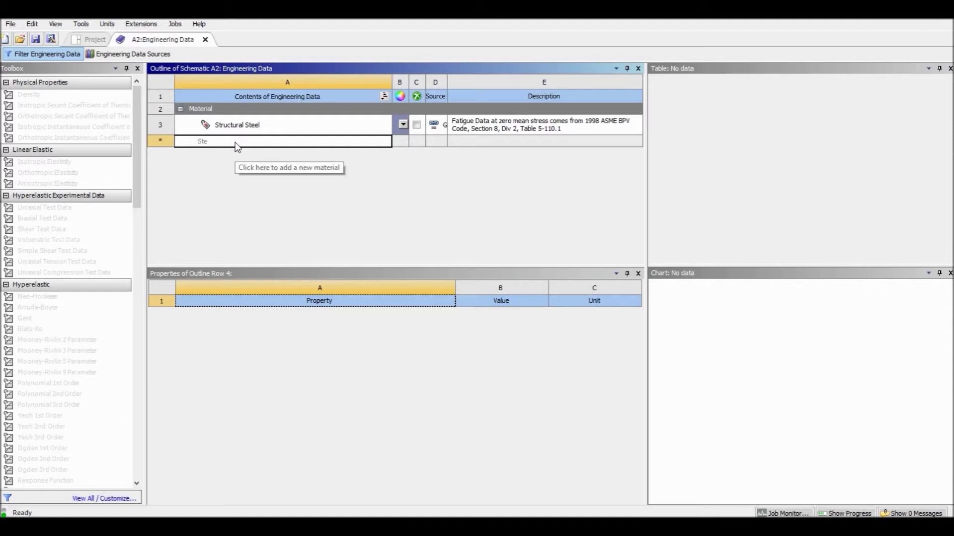
type("el")
key("Return")
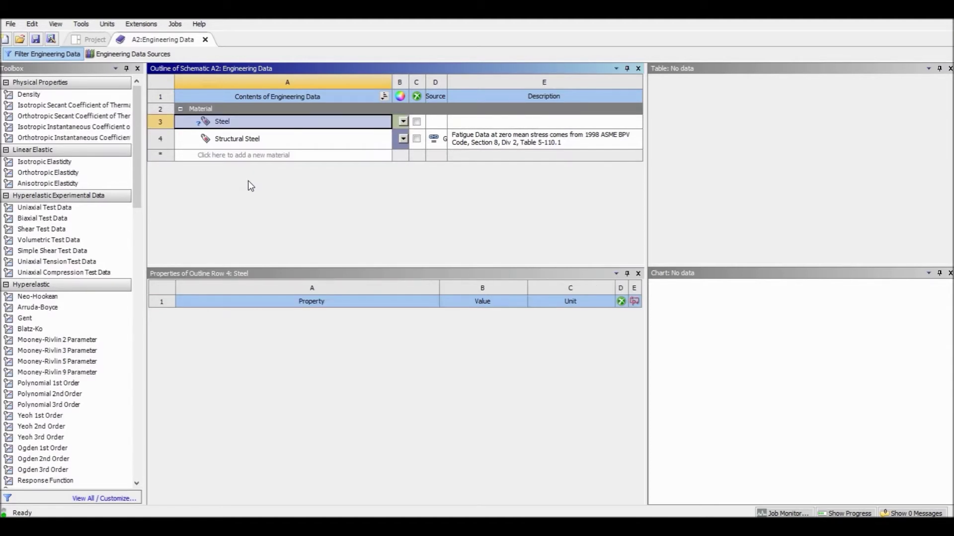
- Give the Steel material isotropic elasticity with a Young's modulus of 210000 MPa and a Poisson's ratio of 0,3
left_click(62, 166)
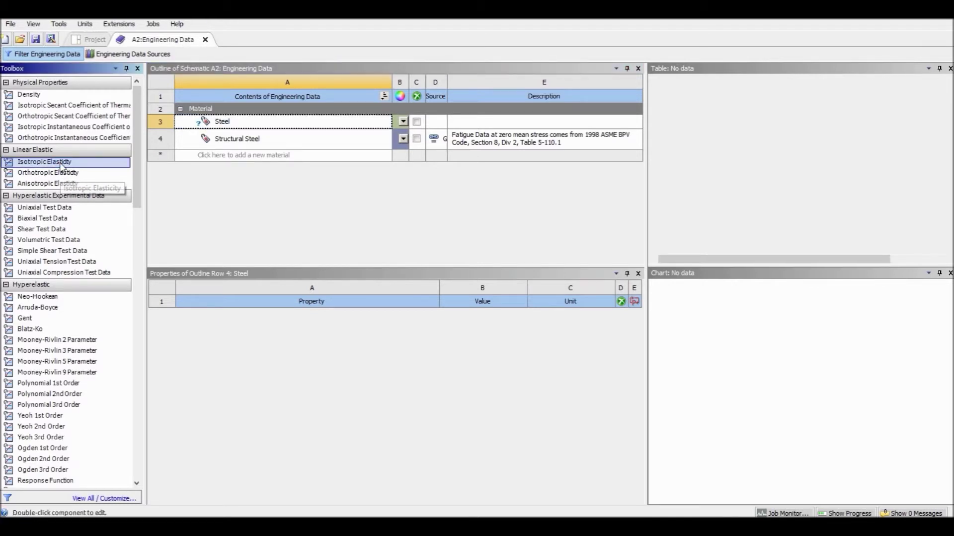
double_click(62, 165)
left_click(463, 350)
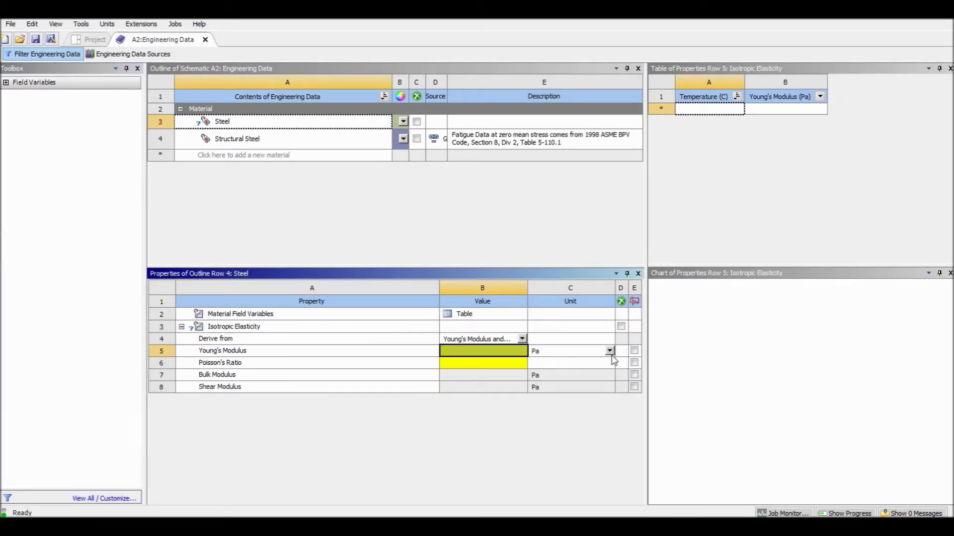
left_click(609, 350)
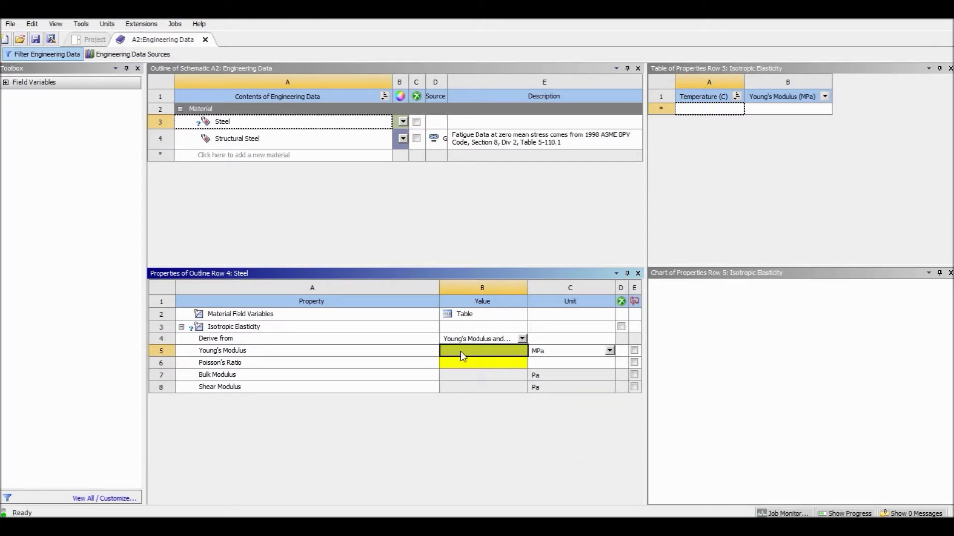
type("210000")
left_click(464, 364)
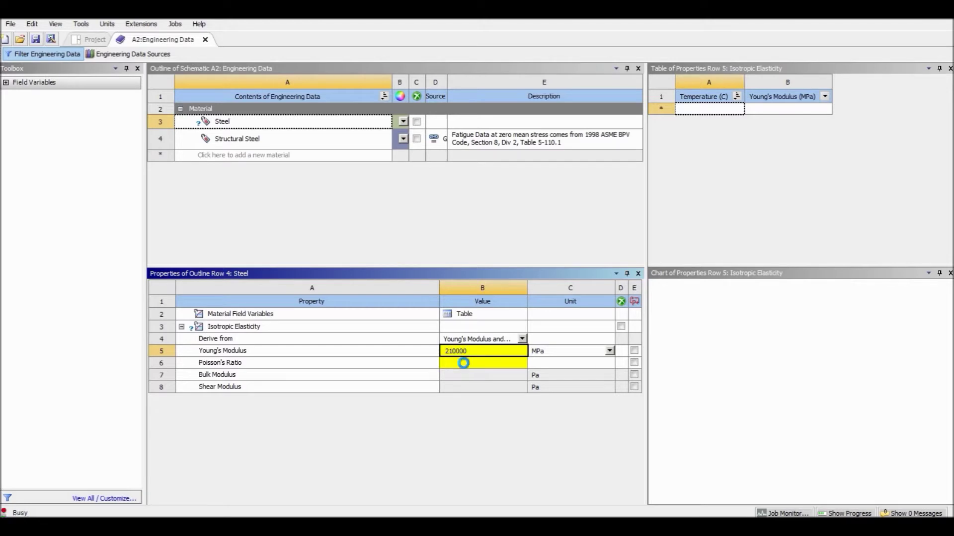
type("0,3")
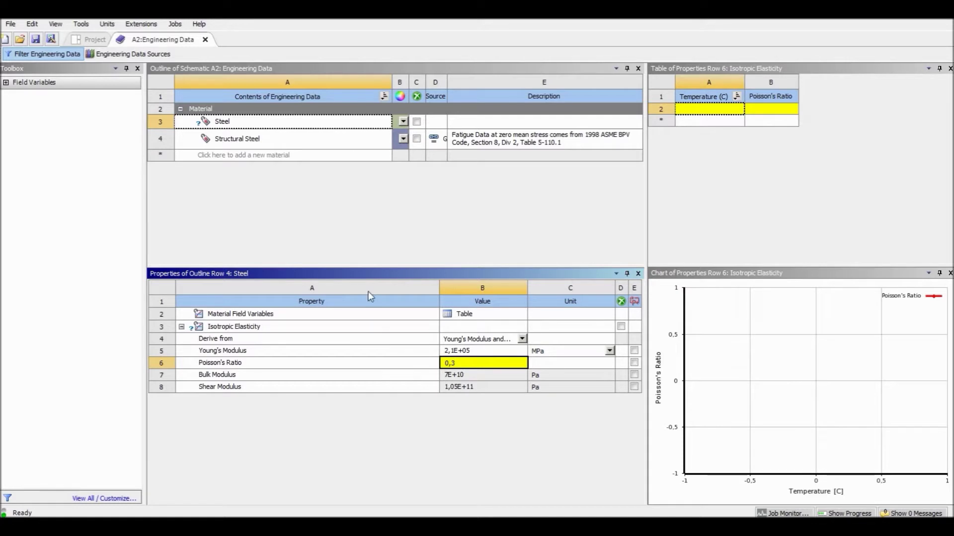
left_click(349, 221)
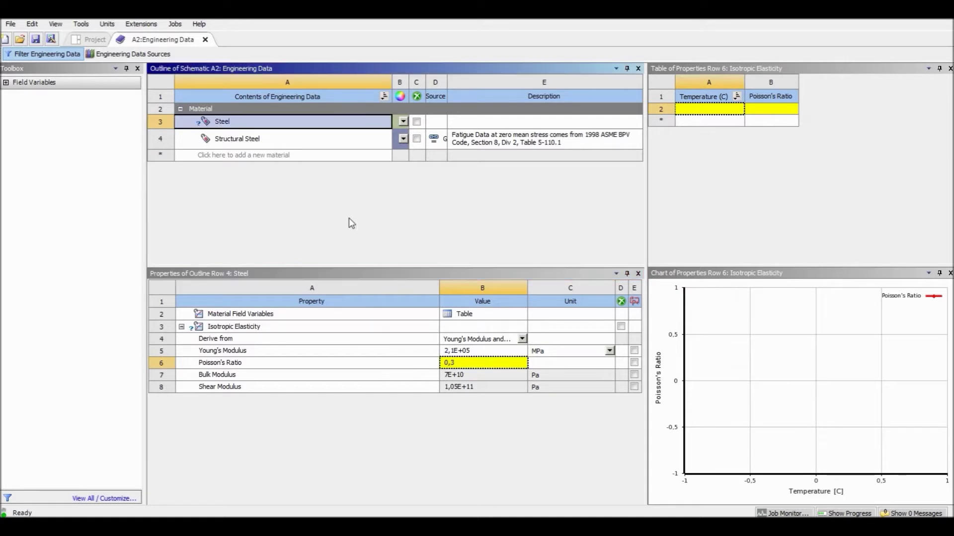
left_click(205, 40)
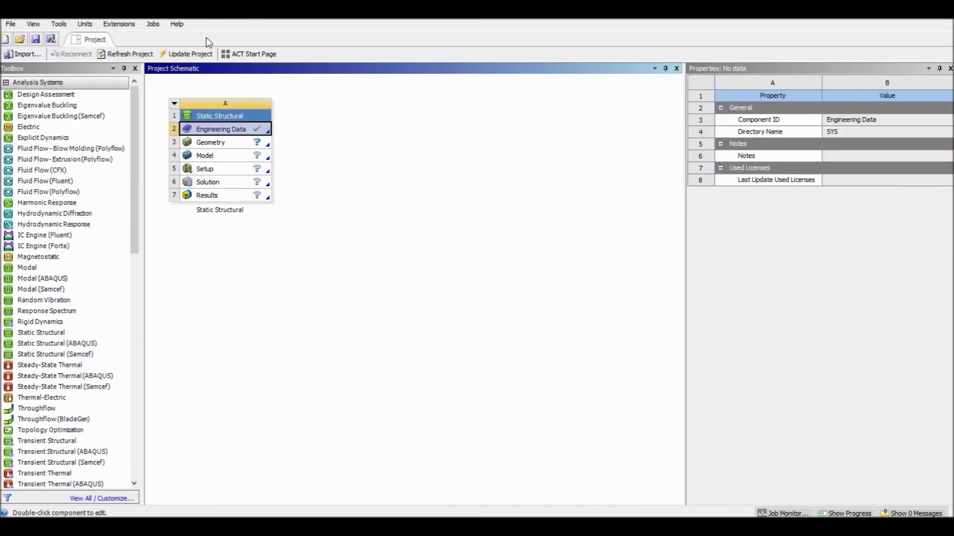
- Create a new DesignModeler geometry for the Static Structural system and set its length unit to millimetres
left_click(240, 147)
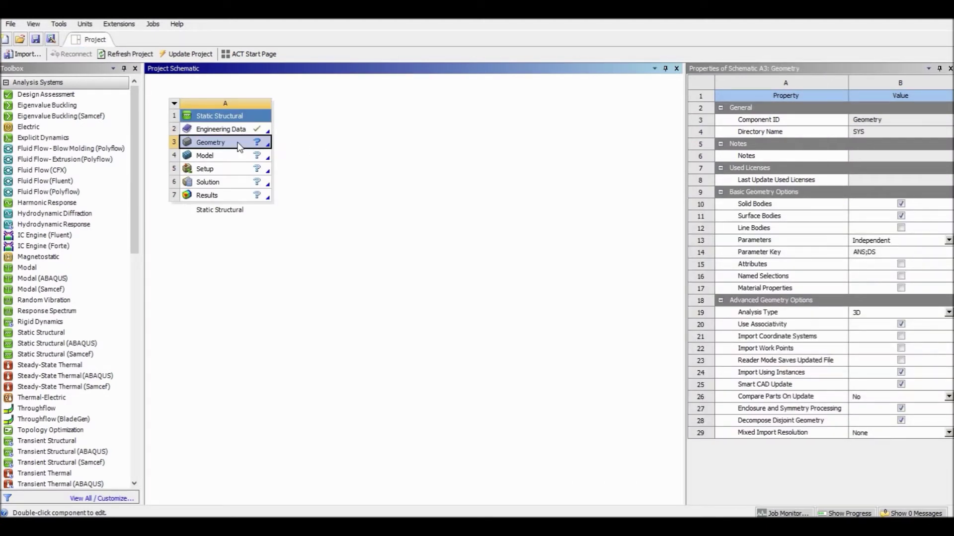
right_click(237, 143)
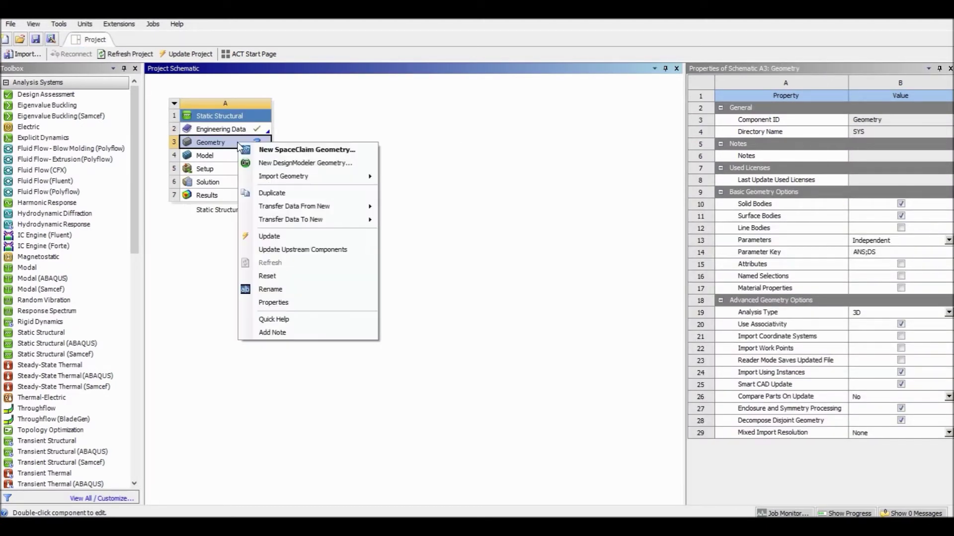
left_click(286, 164)
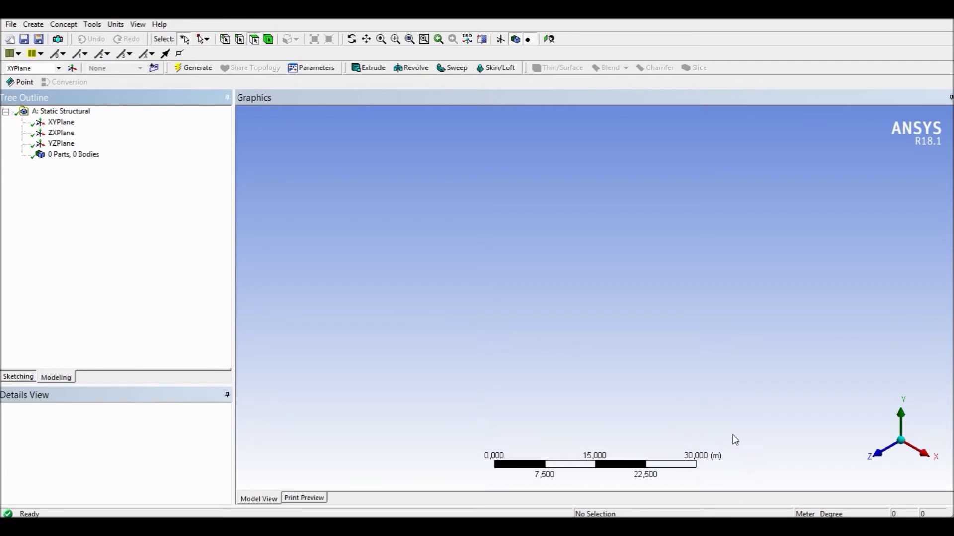
left_click(116, 25)
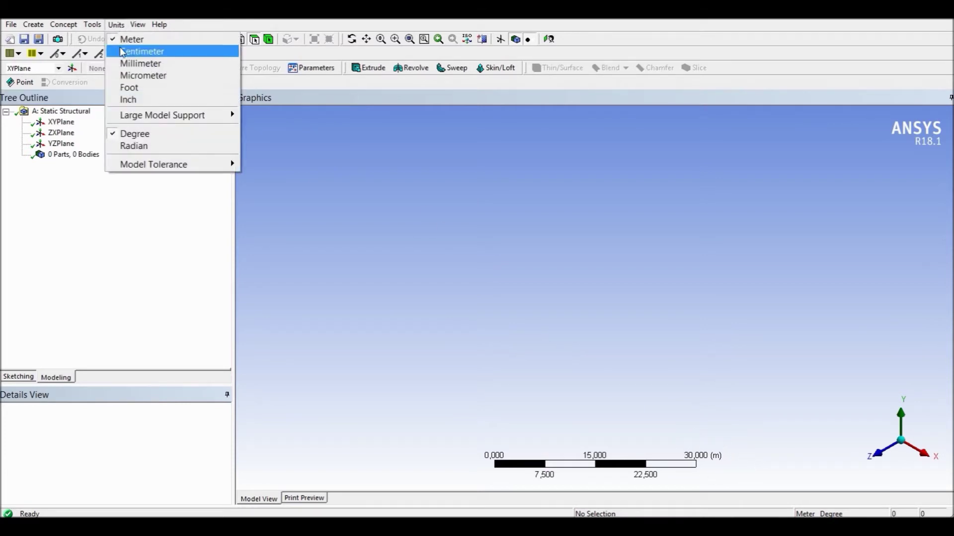
left_click(123, 64)
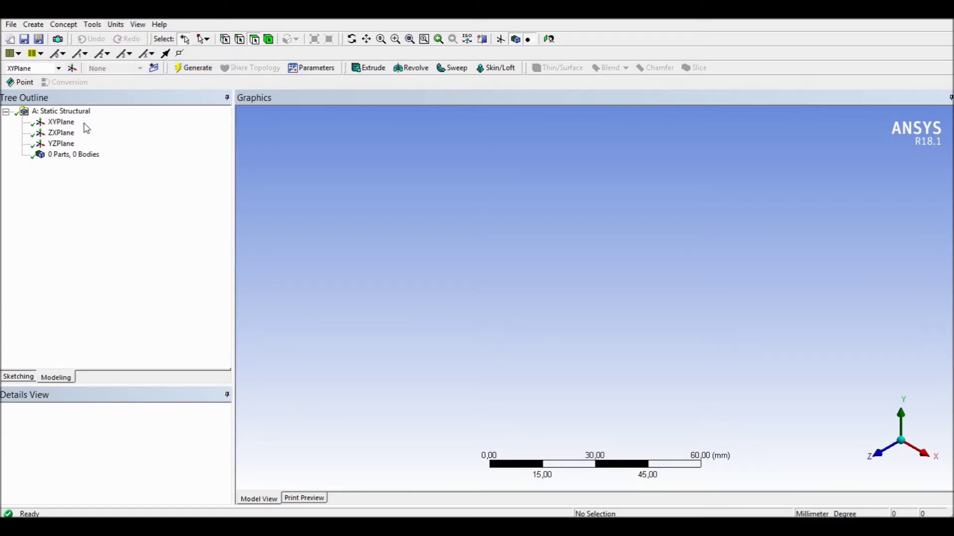
- Start a new sketch on the XY plane, viewed face-on
left_click(65, 124)
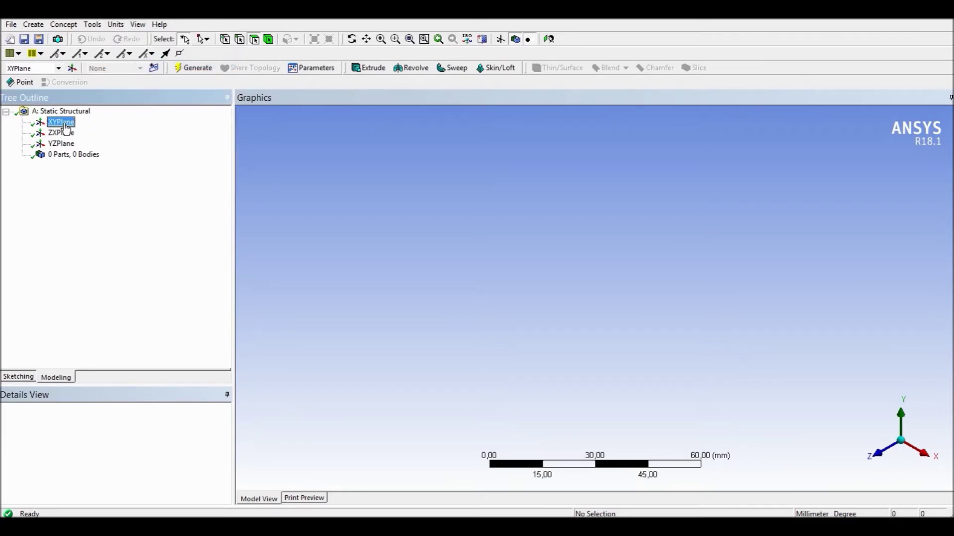
left_click(549, 39)
left_click(154, 68)
left_click(19, 377)
- Draw three end-to-end lines along the positive X axis from the origin, about 40, 23 and 22 mm long
left_click(49, 133)
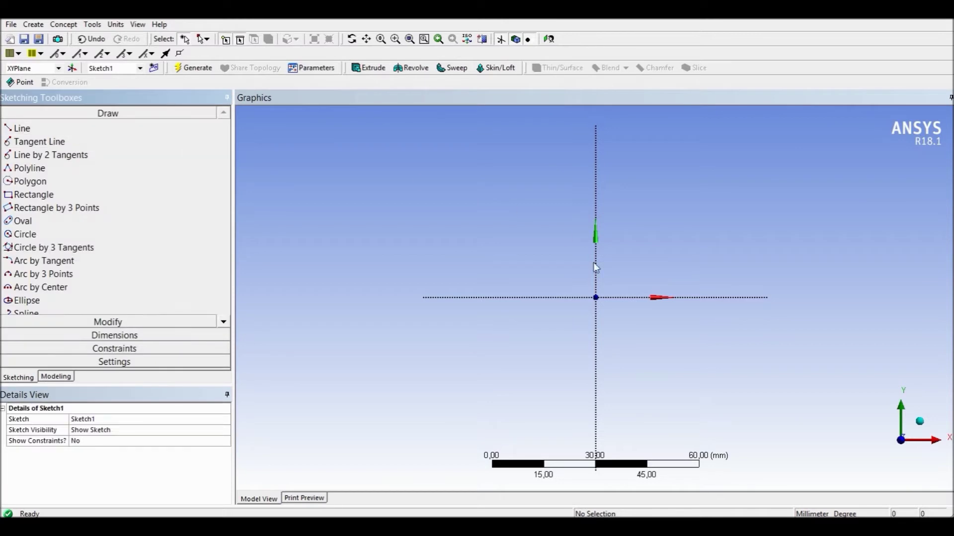
left_click(595, 297)
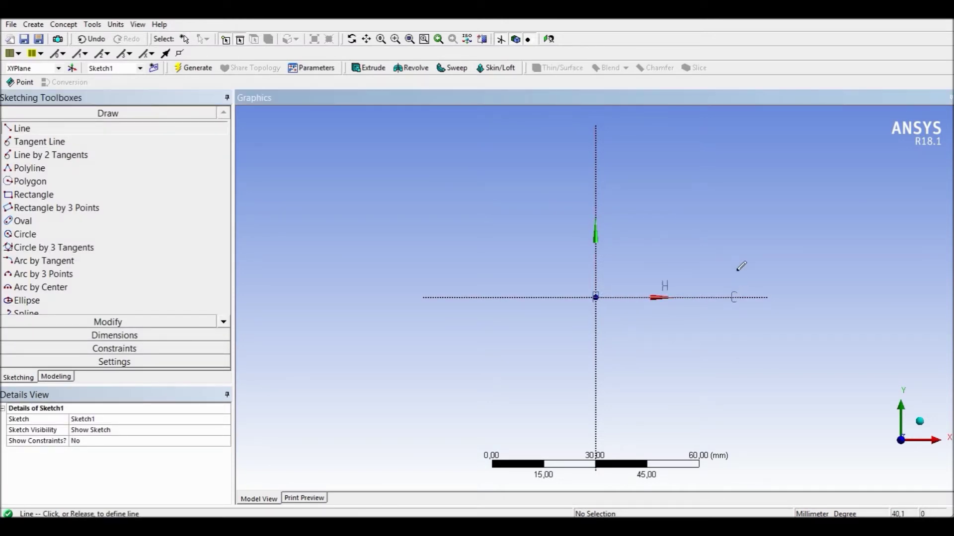
left_click(736, 297)
left_click(735, 297)
left_click(813, 297)
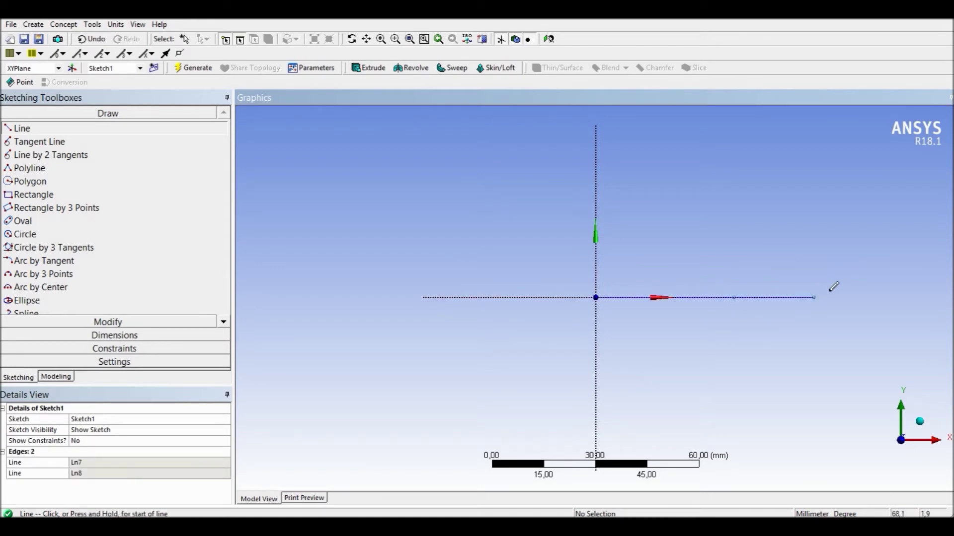
left_click(813, 297)
left_click(889, 296)
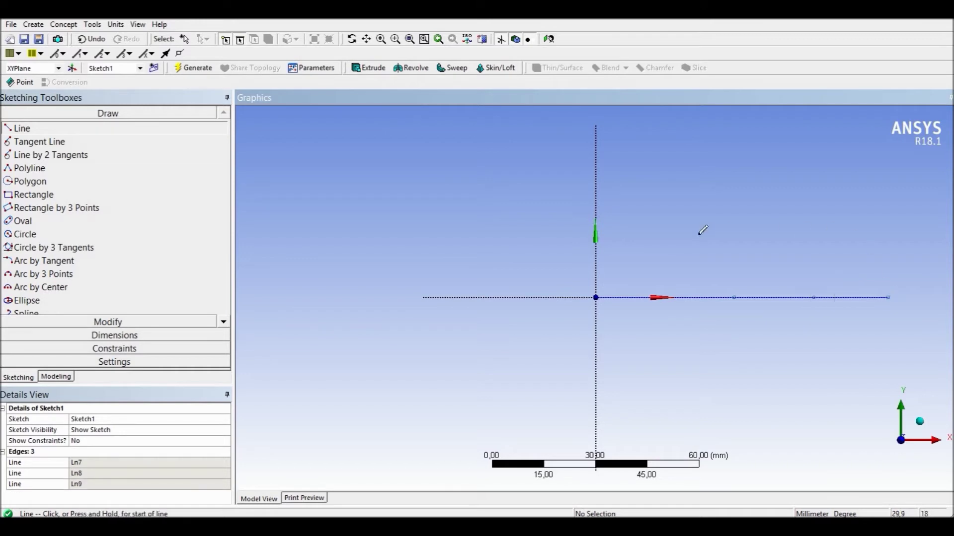
- Dimension the horizontal length of each of the three lines, placing the dimensions above them
left_click(139, 336)
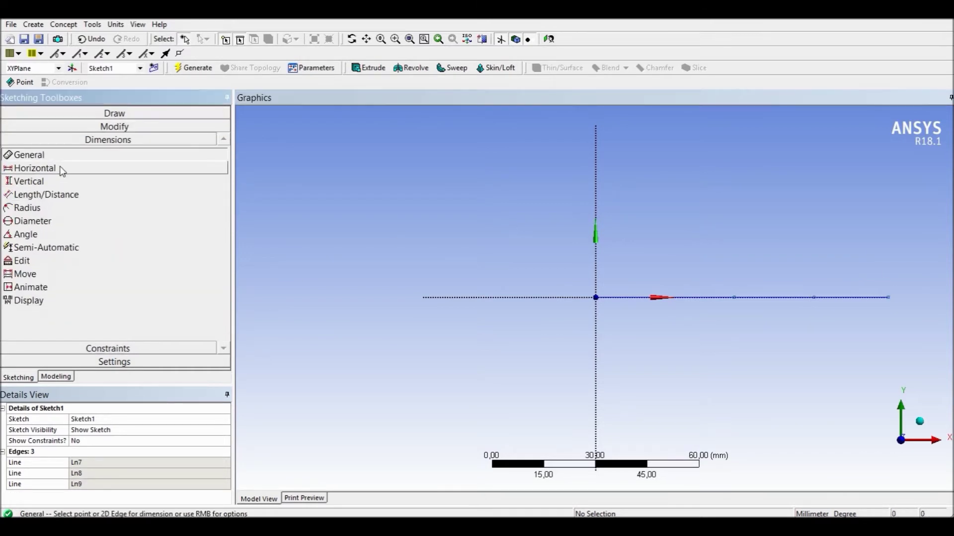
left_click(691, 302)
left_click(678, 246)
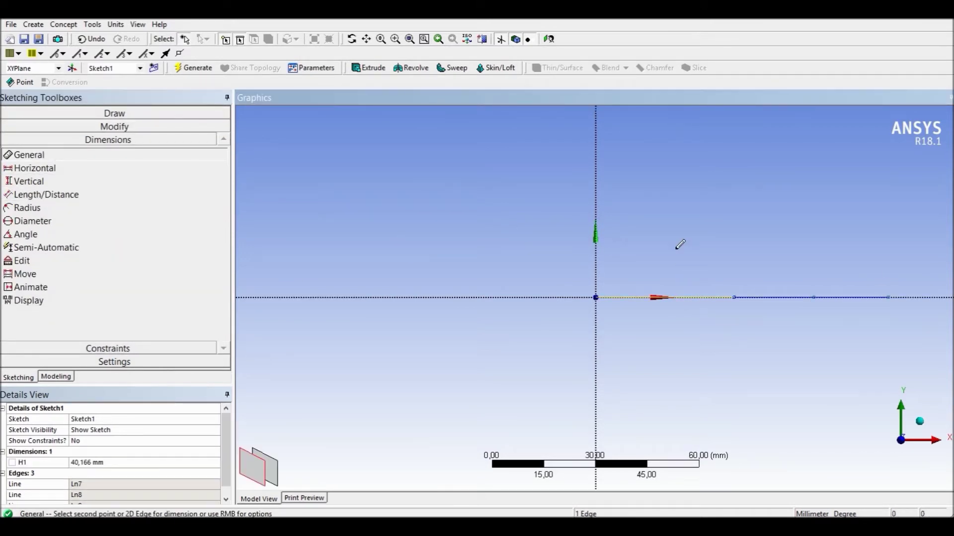
left_click(785, 301)
left_click(775, 252)
left_click(860, 298)
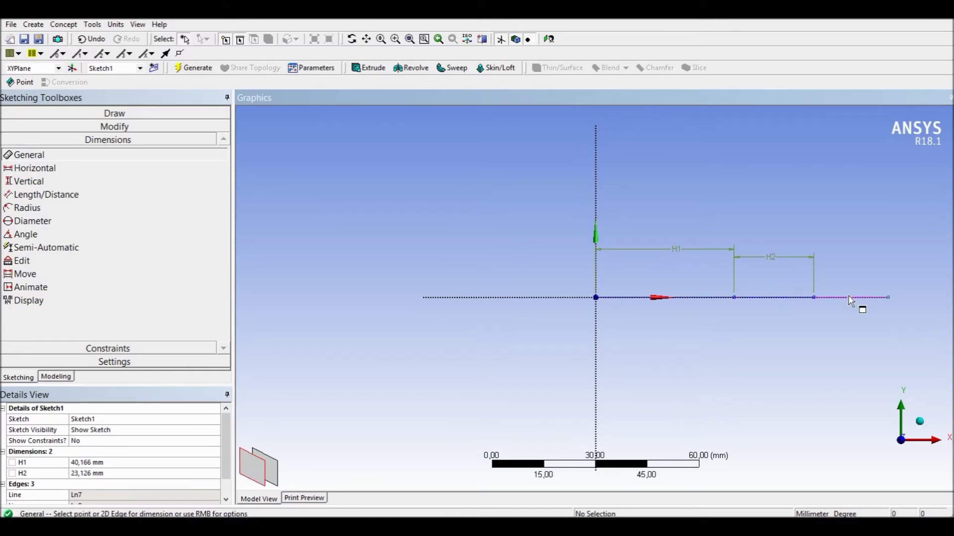
left_click(844, 255)
- Set the line lengths to 100 mm for H1, 75 mm for H2 and 75 mm for H3
left_click(104, 463)
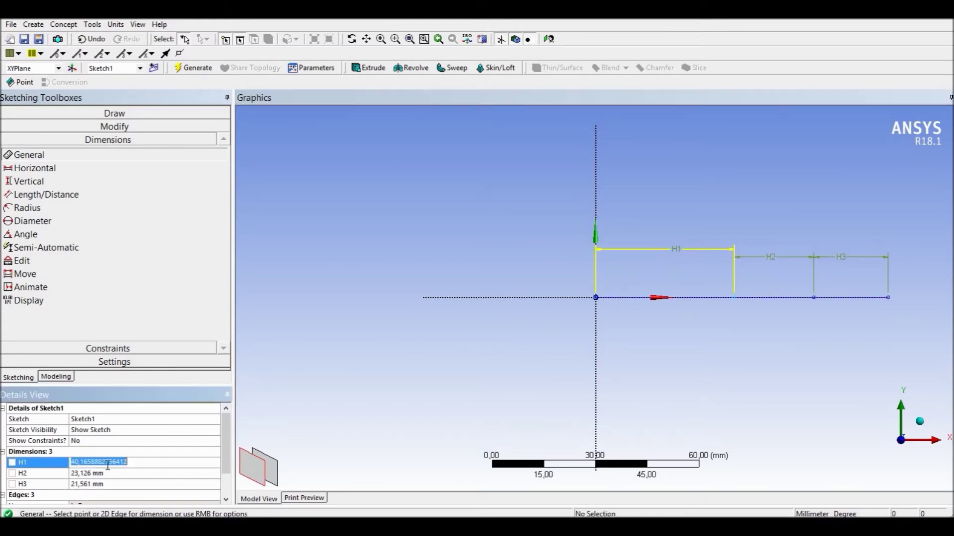
type("100")
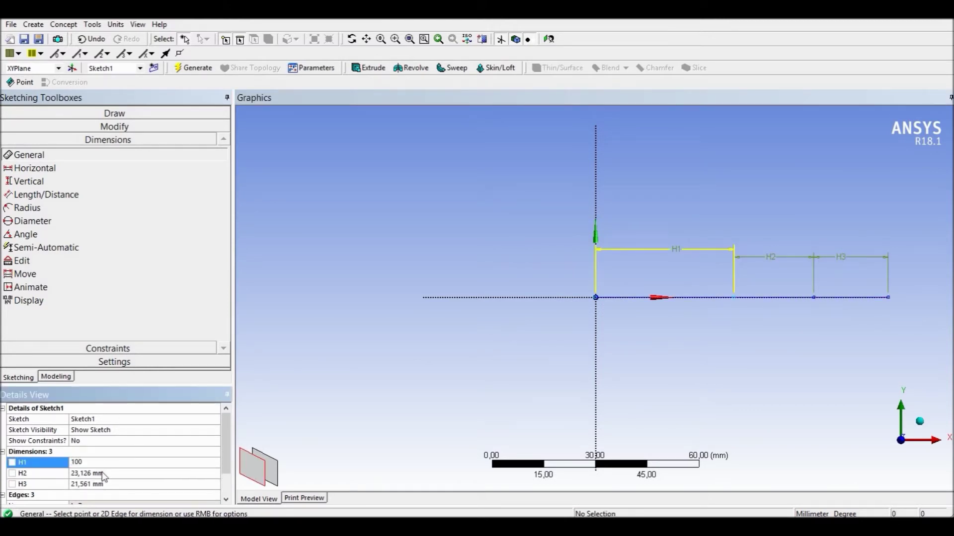
left_click(108, 473)
type("75")
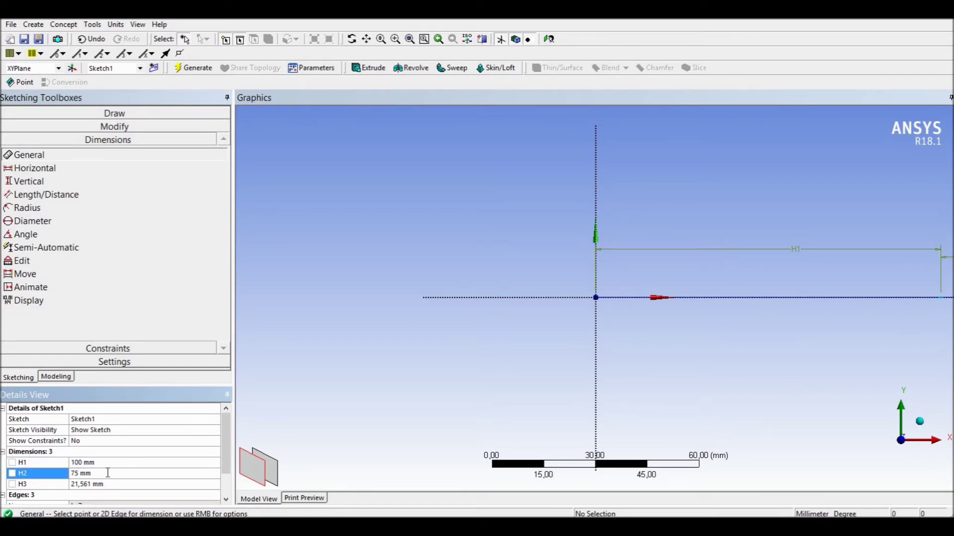
left_click(107, 484)
type("75")
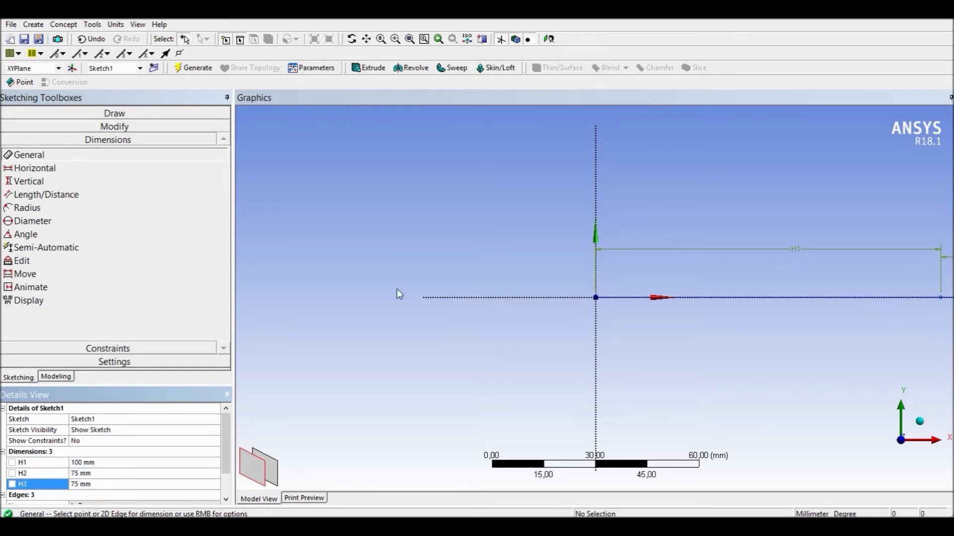
left_click(574, 243)
- Generate a line body from the sketch using all three line segments as base objects, with the Add Material operation
scroll(781, 262, "down", 3)
mouse_move(788, 262)
middle_mouse_down()
mouse_move(632, 249)
mouse_move(411, 284)
mouse_move(439, 230)
mouse_move(366, 219)
mouse_move(379, 212)
mouse_move(355, 219)
middle_mouse_up()
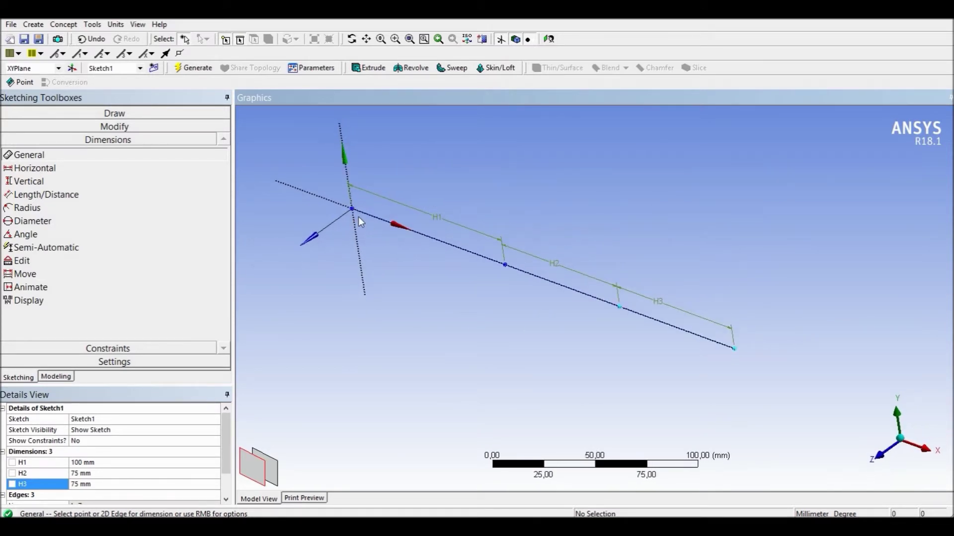
left_click(63, 24)
mouse_move(92, 24)
mouse_move(63, 24)
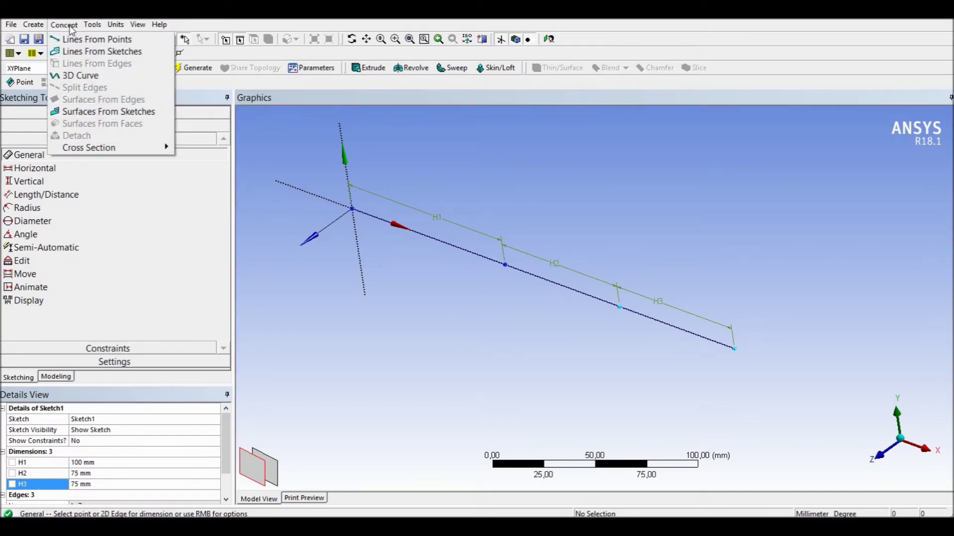
left_click(75, 52)
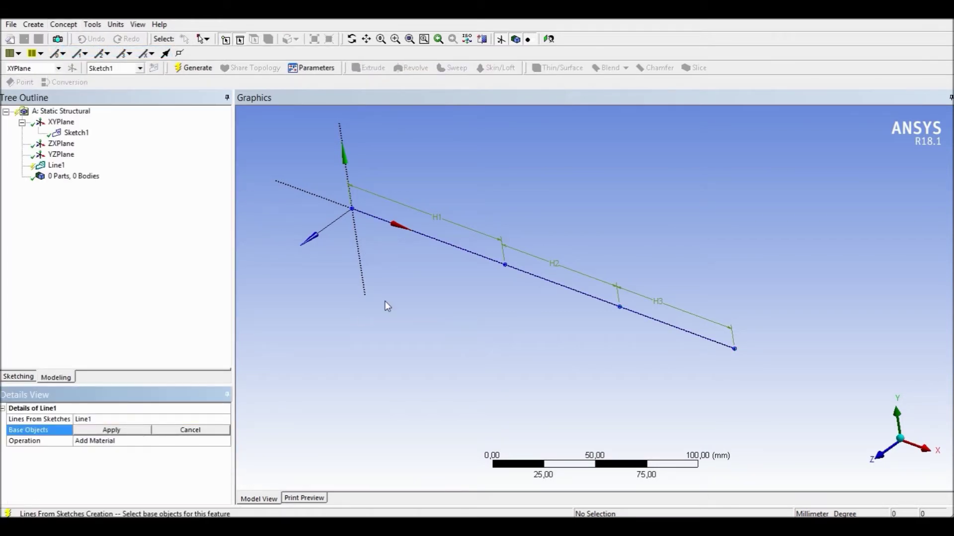
left_click(457, 247)
left_click(558, 284, "ctrl")
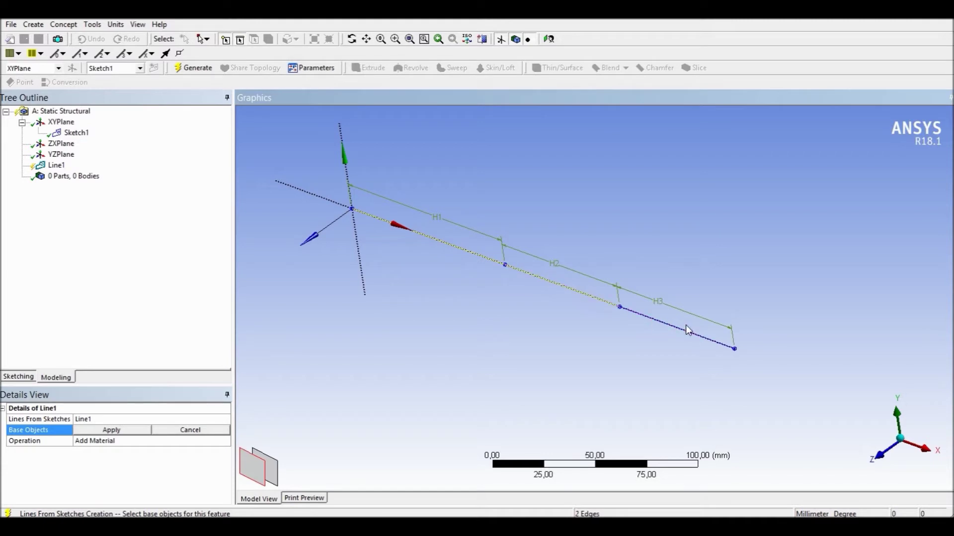
left_click(680, 329, "ctrl")
left_click(110, 432)
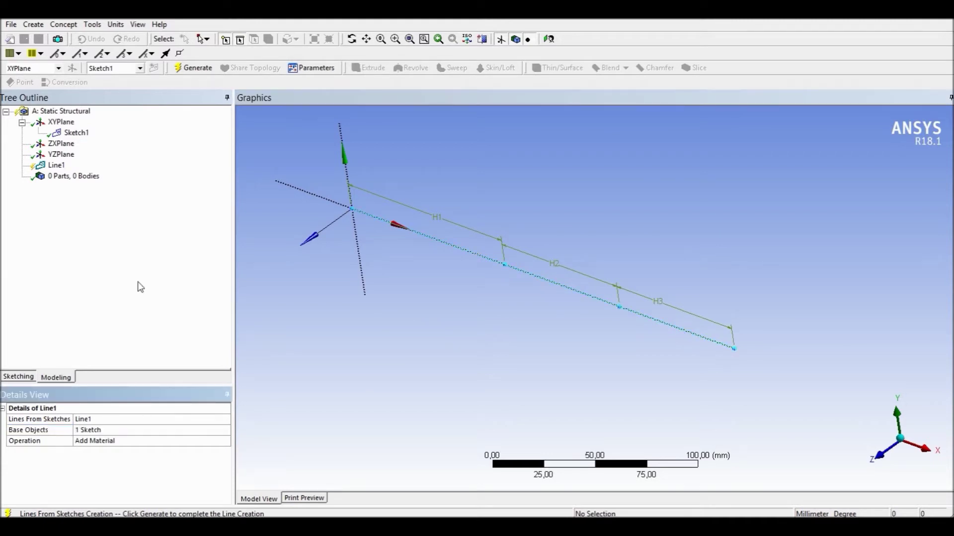
left_click(187, 68)
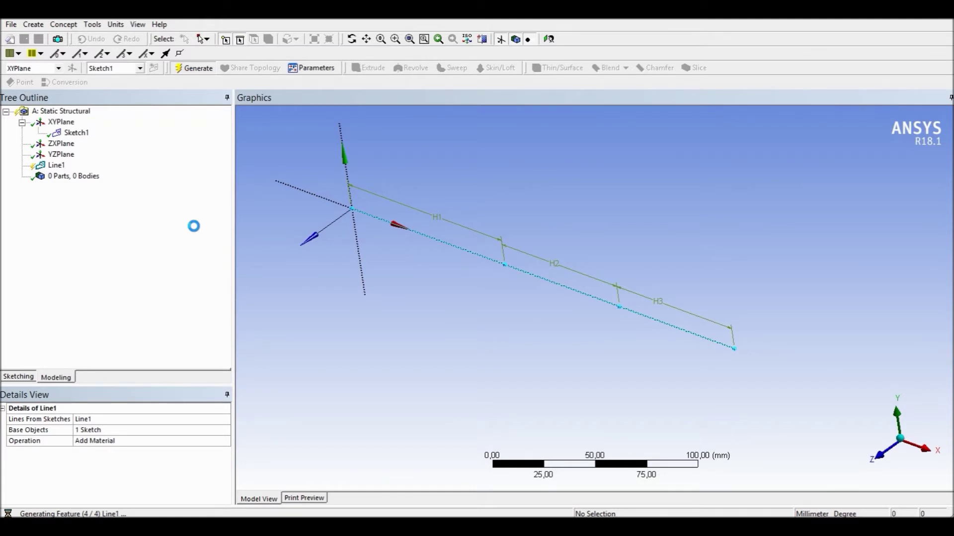
left_click(22, 177)
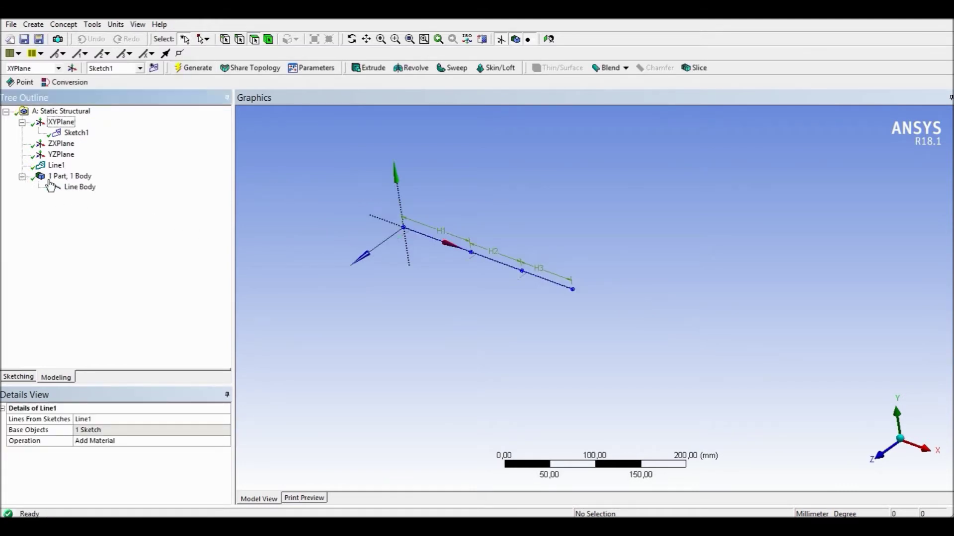
- Create a rectangular cross section for the line body and set its H dimension to 5 mm
left_click(81, 188)
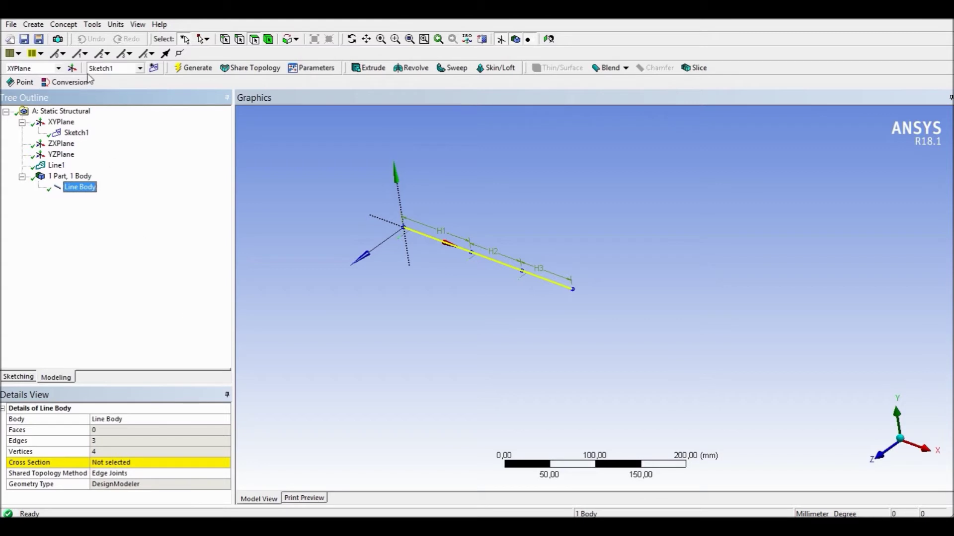
left_click(67, 25)
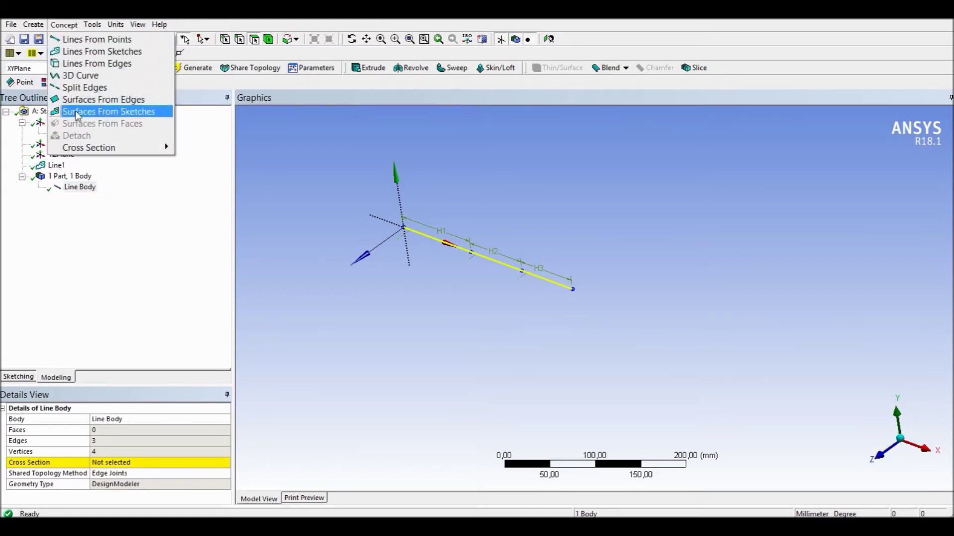
mouse_move(87, 148)
left_click(210, 148)
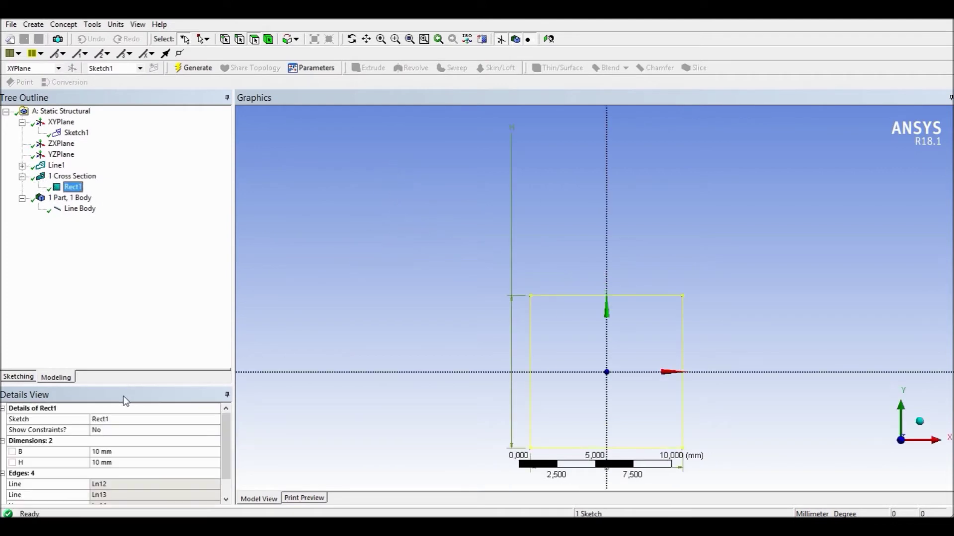
left_click(129, 463)
type("5")
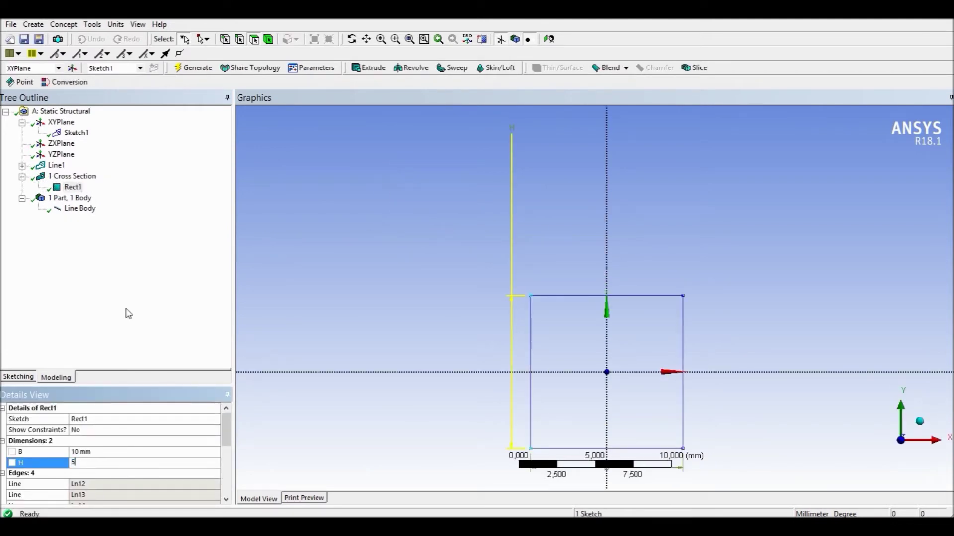
key("Return")
- Assign the Rect1 cross section to the line body
left_click(80, 209)
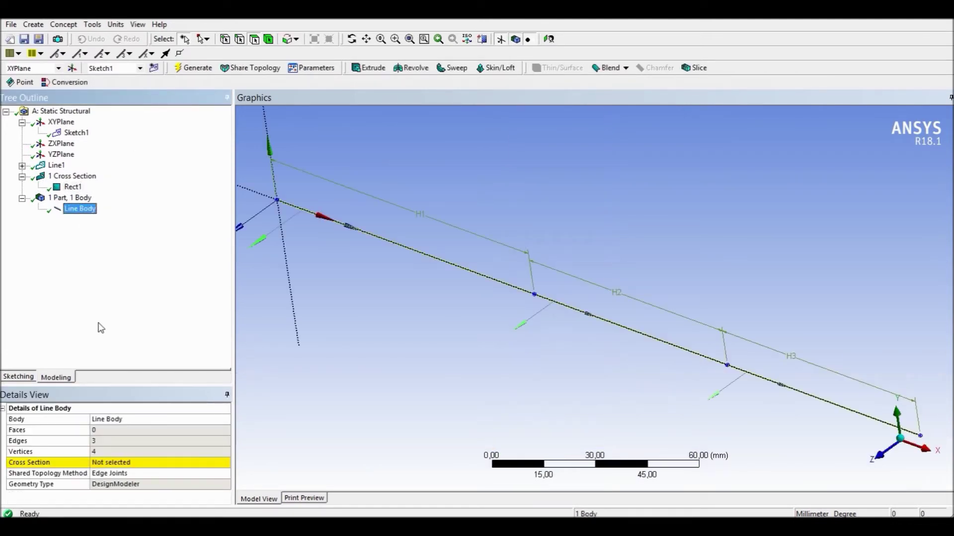
left_click(152, 462)
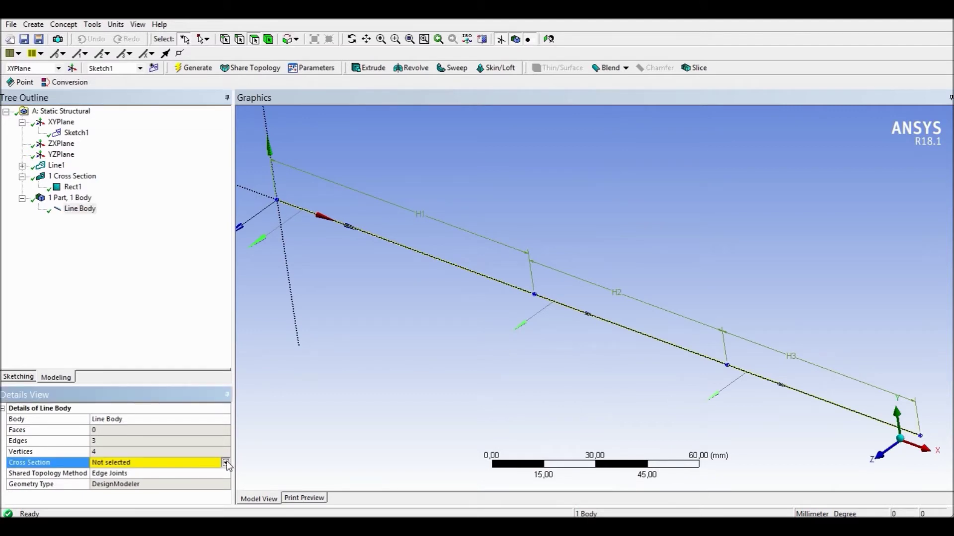
left_click(226, 462)
left_click(149, 483)
- Display the cross section solids to view the line body as a solid beam
mouse_move(462, 303)
middle_mouse_down()
mouse_move(474, 308)
mouse_move(410, 307)
mouse_move(452, 308)
middle_mouse_up()
middle_click_drag(513, 294, 439, 215, "ctrl")
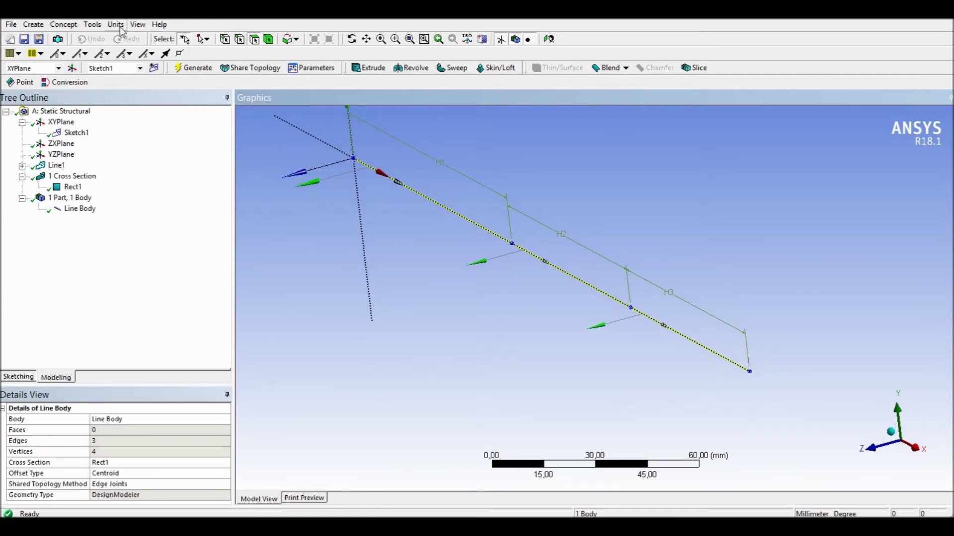
left_click(139, 25)
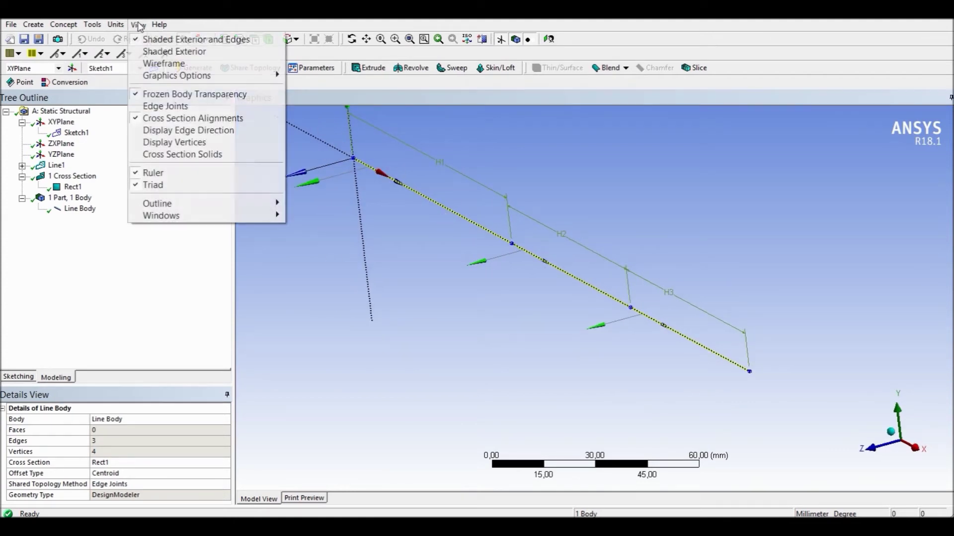
left_click(170, 155)
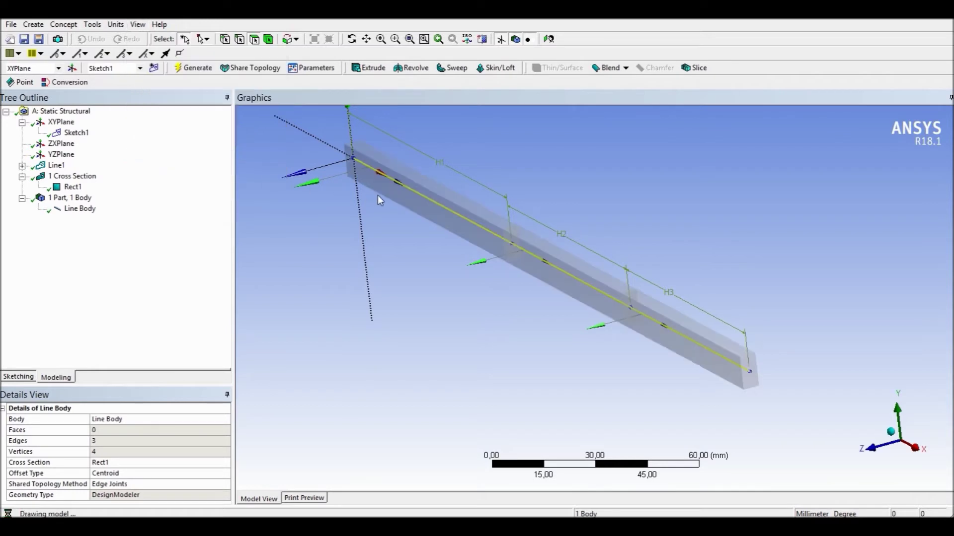
mouse_move(523, 229)
middle_mouse_down()
mouse_move(486, 209)
mouse_move(528, 219)
middle_mouse_up()
middle_click_drag(406, 233, 465, 229, "ctrl")
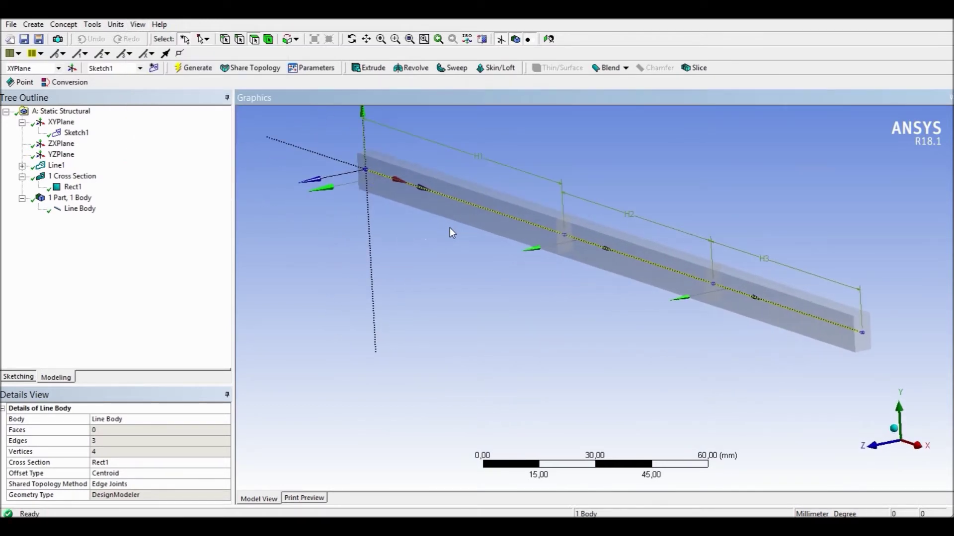
- Close DesignModeler and open the Static Structural system's Model in Mechanical
left_click(10, 24)
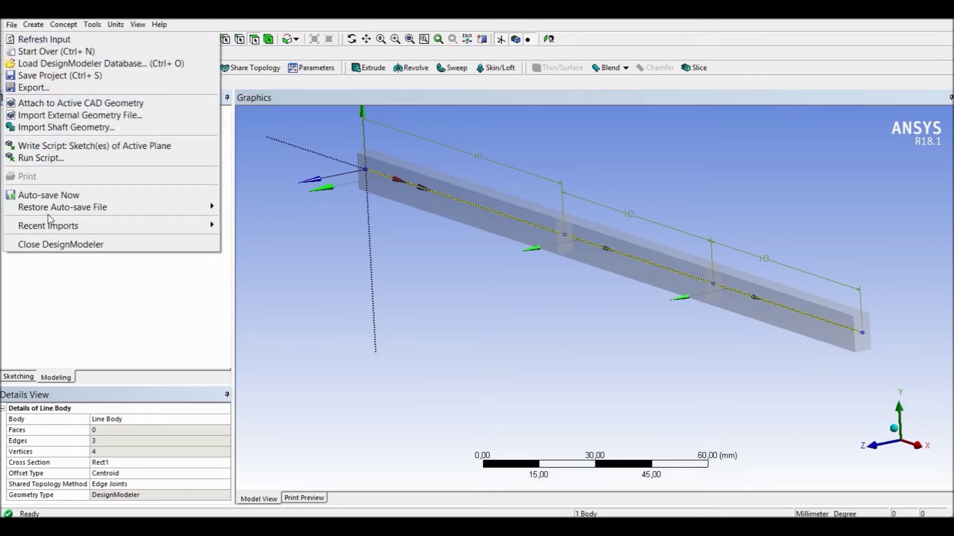
left_click(57, 245)
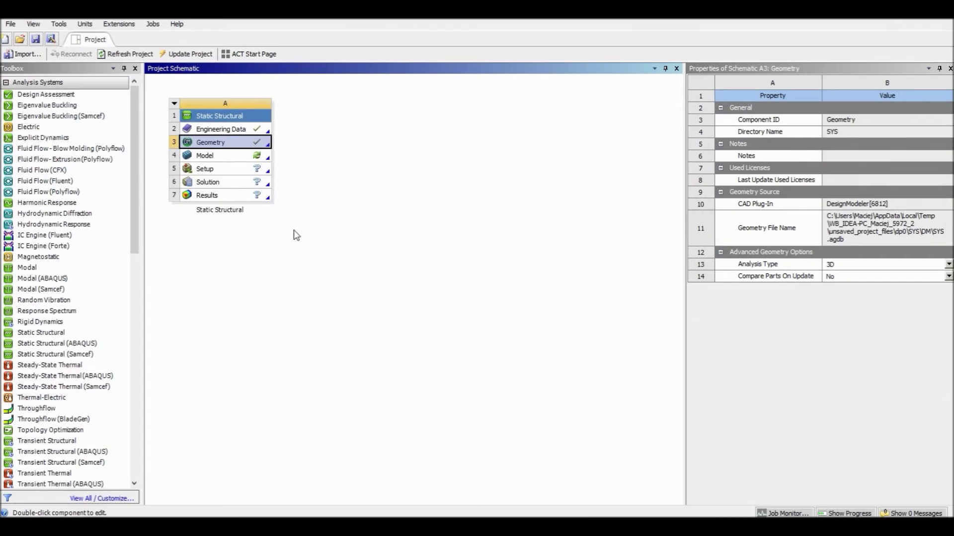
double_click(228, 155)
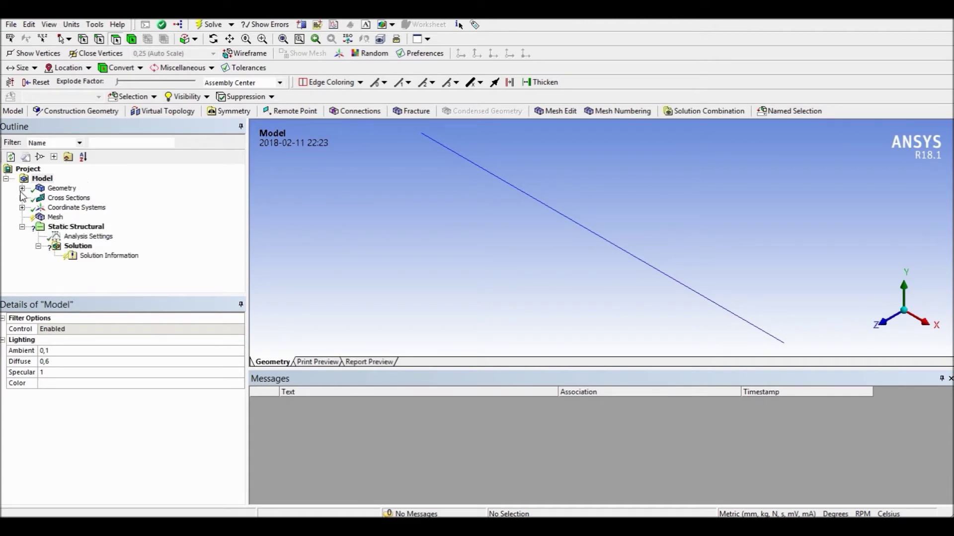
- Assign the Steel material to the line body in the model's geometry
left_click(23, 189)
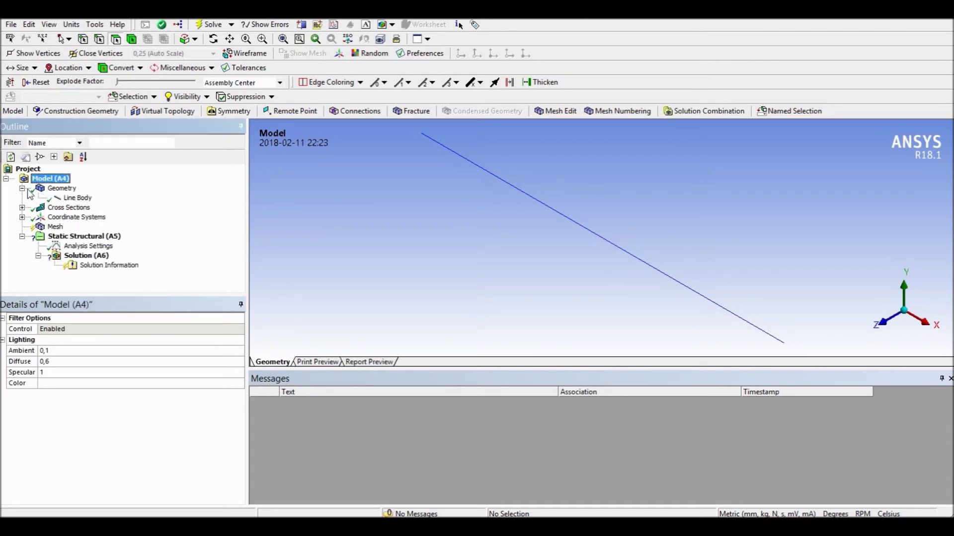
left_click(77, 198)
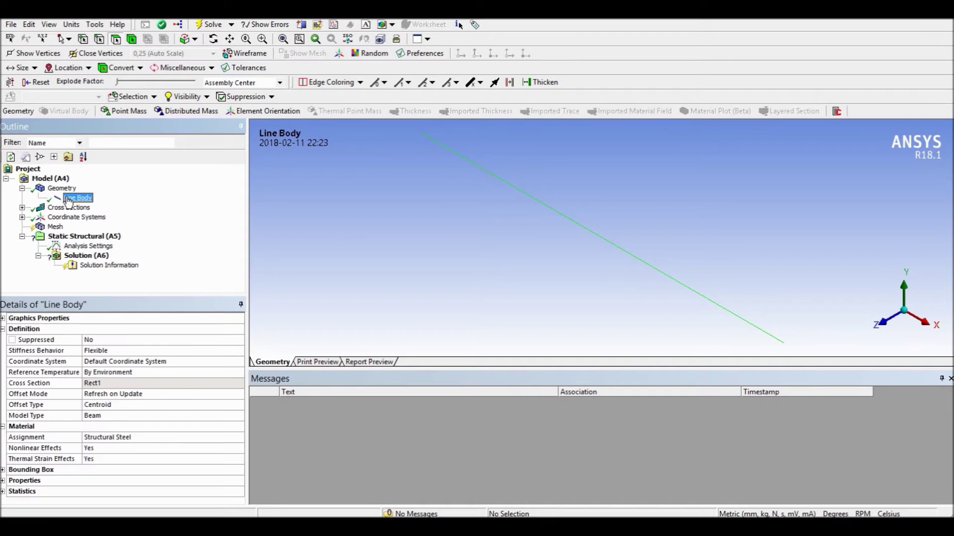
left_click(167, 438)
left_click(239, 438)
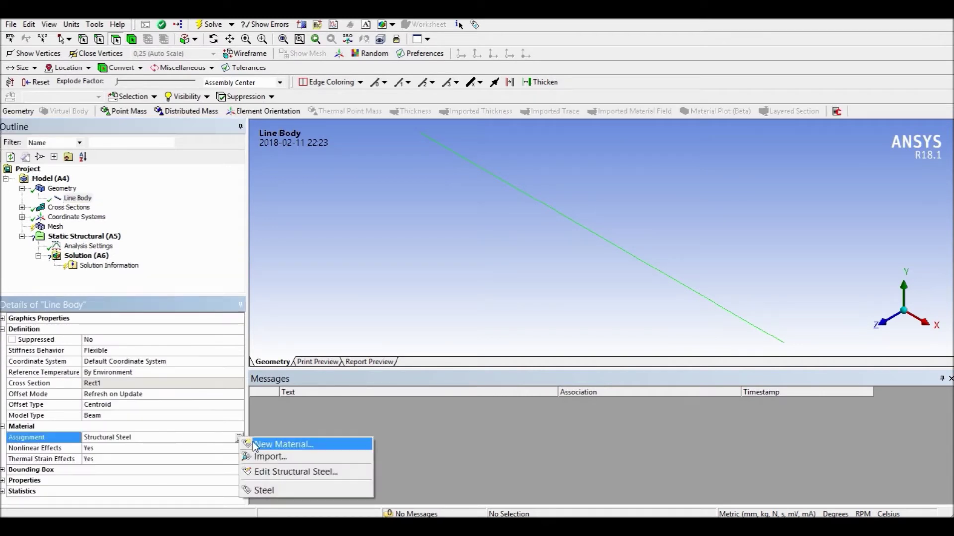
left_click(281, 490)
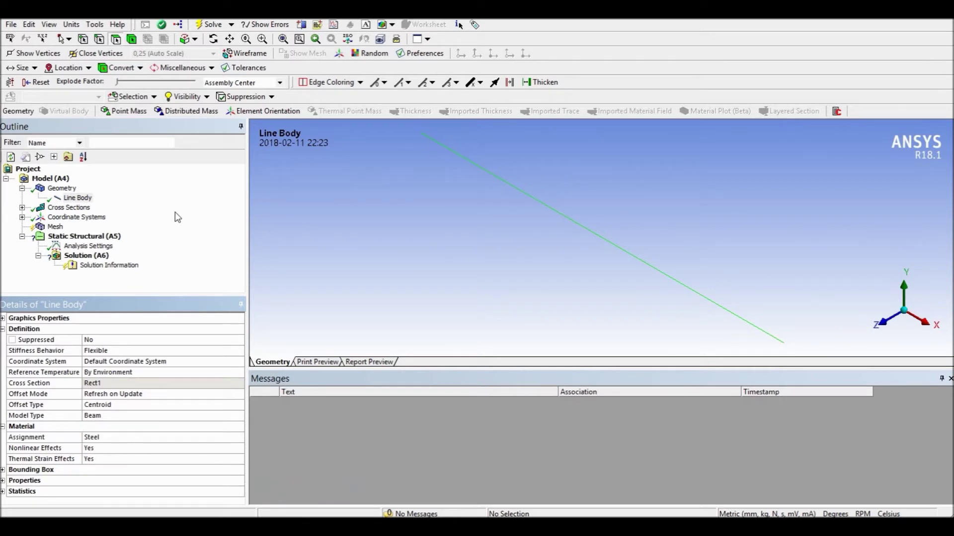
- Generate the mesh for the beam with the default settings
left_click(55, 227)
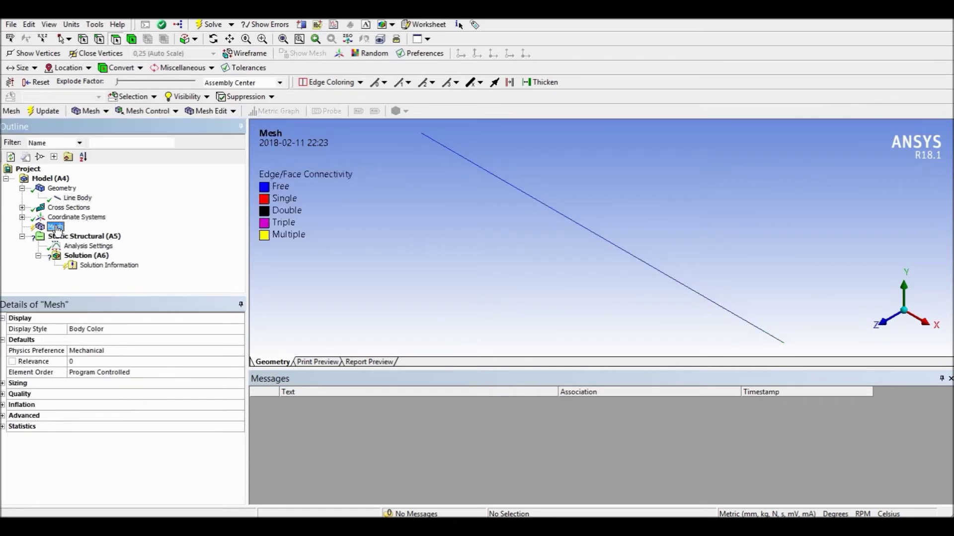
right_click(56, 228)
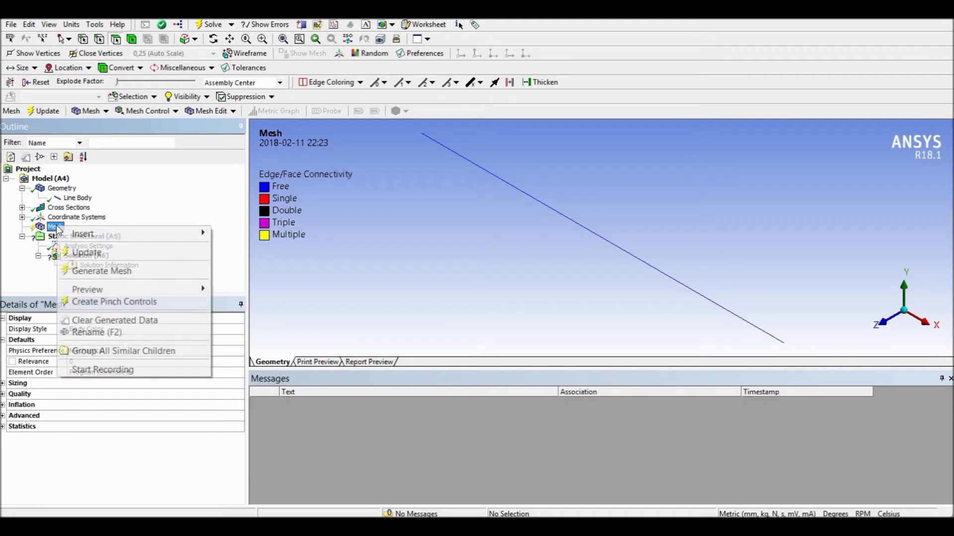
left_click(98, 270)
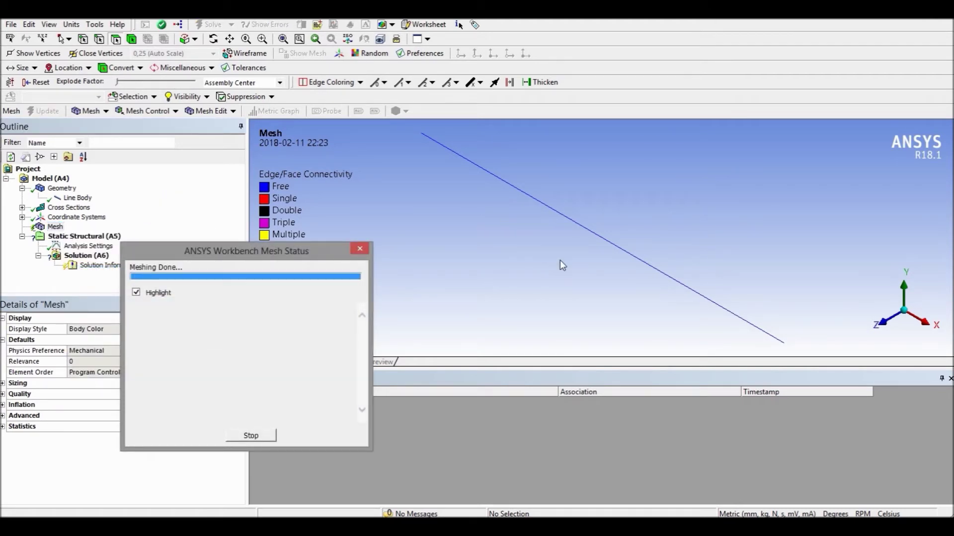
middle_click_drag(598, 264, 573, 251)
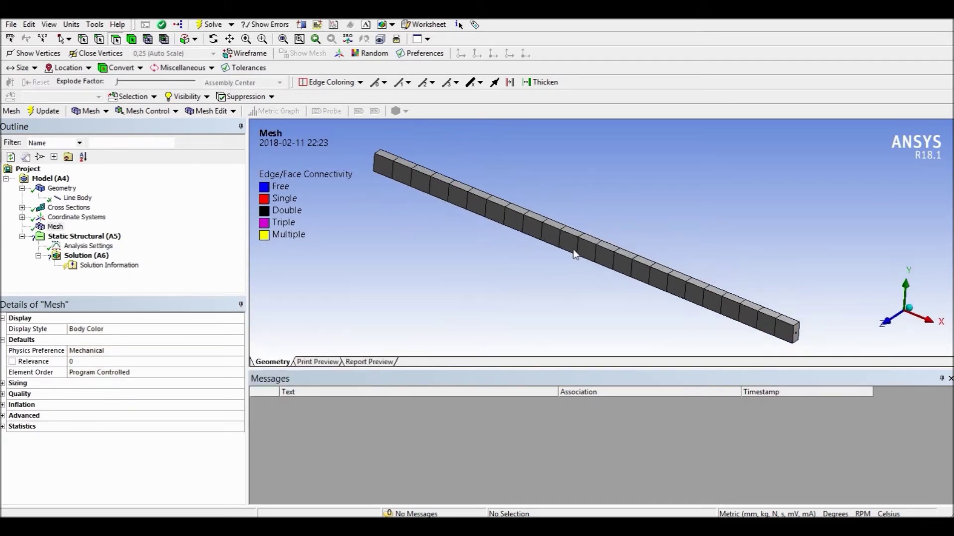
- Insert a force scoped to the beam's end vertex at the origin, consulting the load diagram in the PDF
left_click(78, 238)
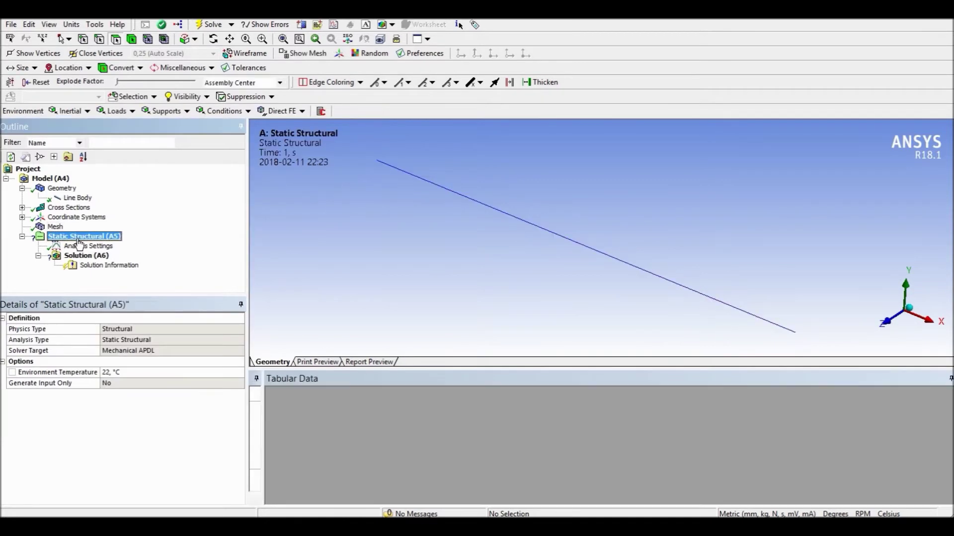
right_click(79, 240)
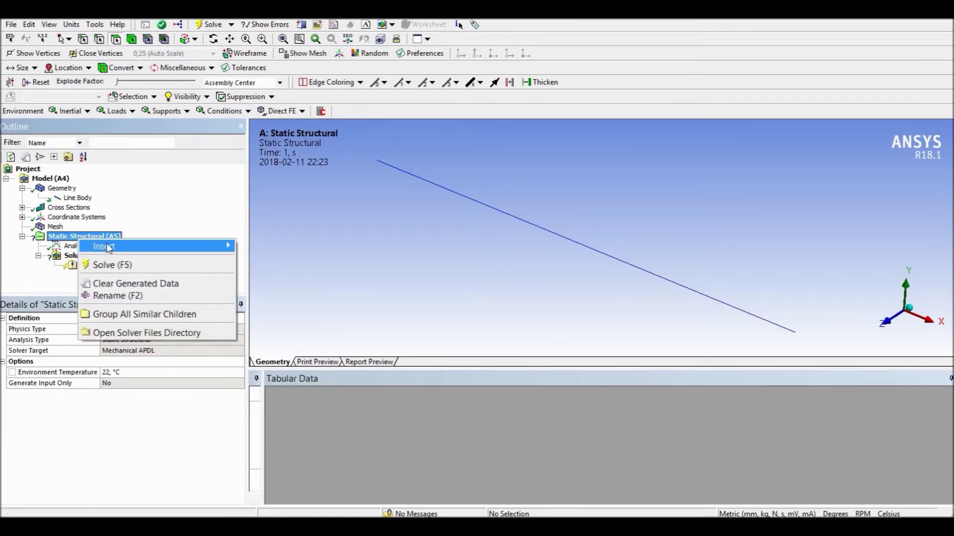
mouse_move(102, 246)
left_click(261, 178)
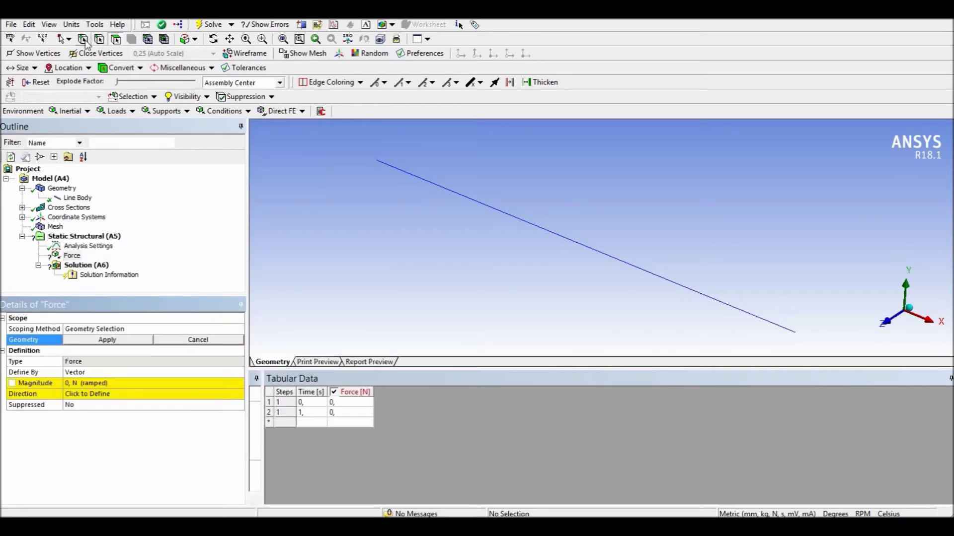
key("alt+Tab")
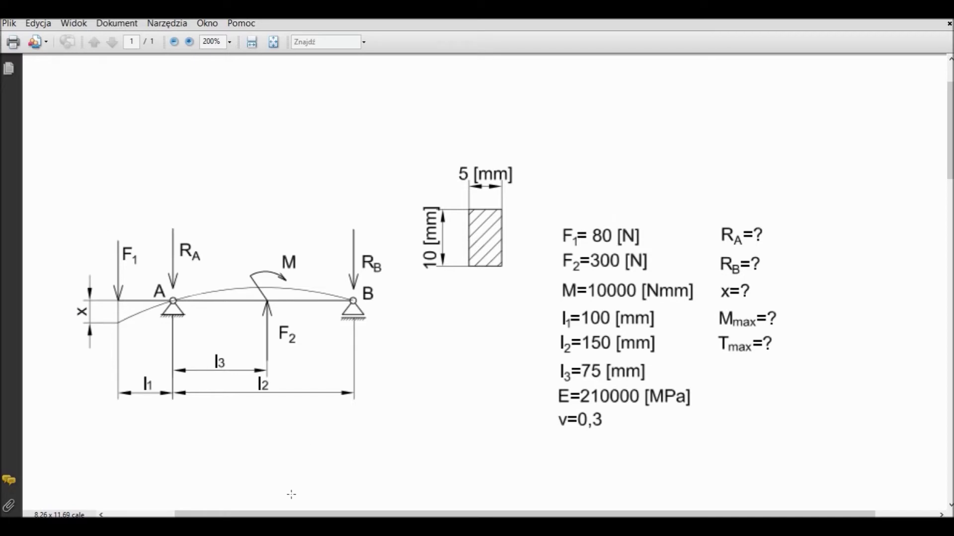
key("alt+Tab")
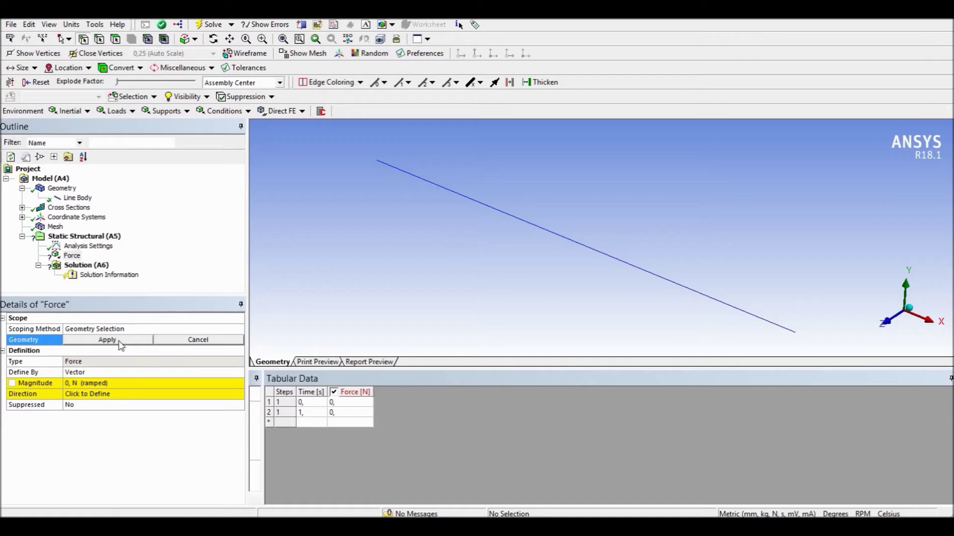
left_click(374, 164)
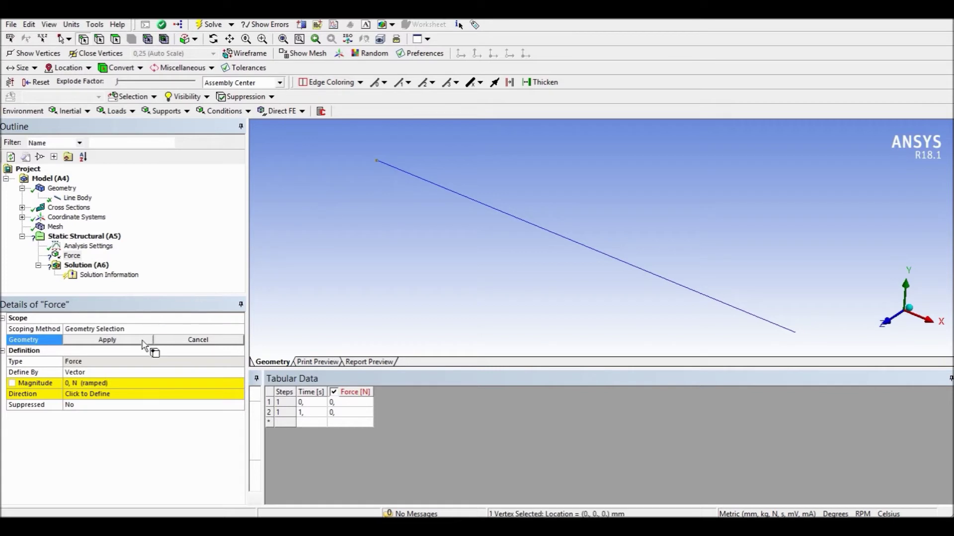
left_click(125, 341)
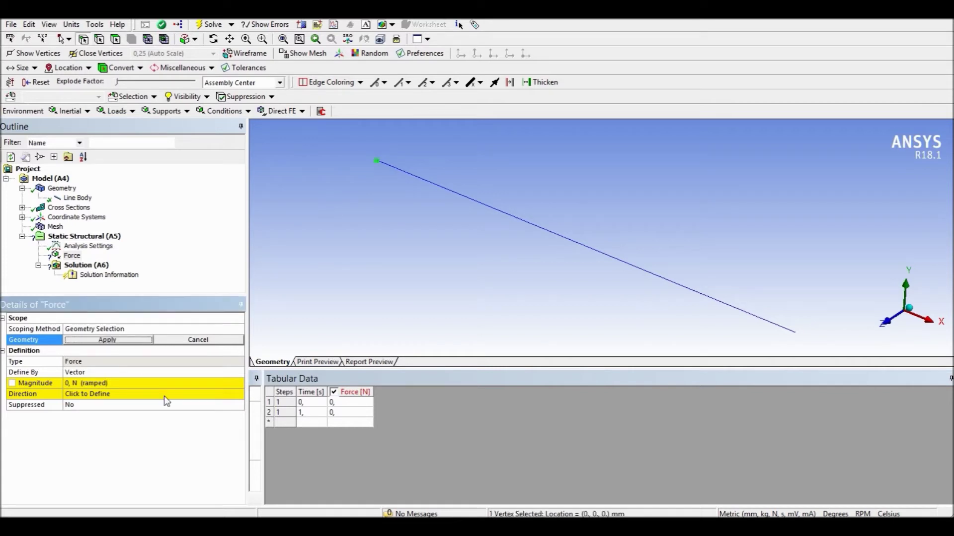
- Define the force on the origin vertex by components and set its Y component to -80 N
left_click(120, 372)
left_click(234, 372)
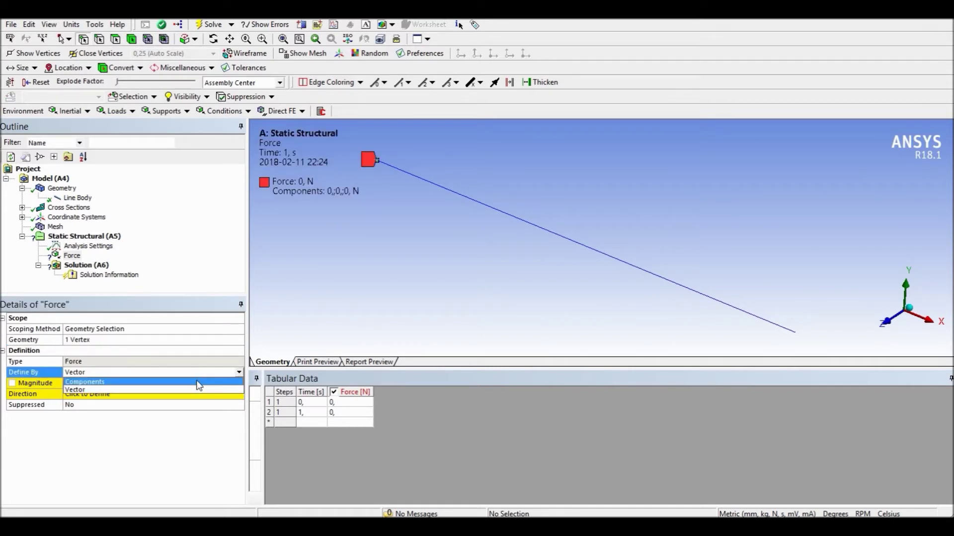
left_click(138, 382)
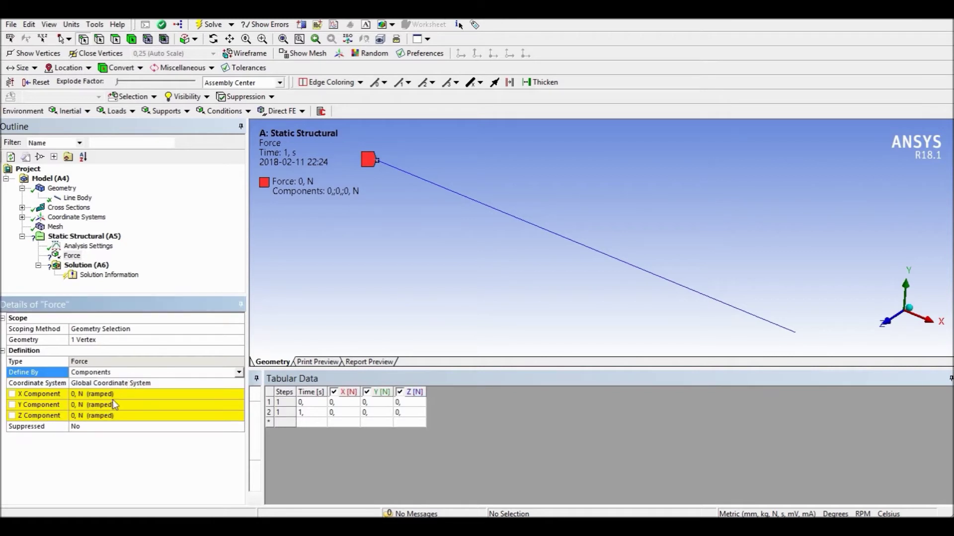
left_click(112, 404)
type("-80")
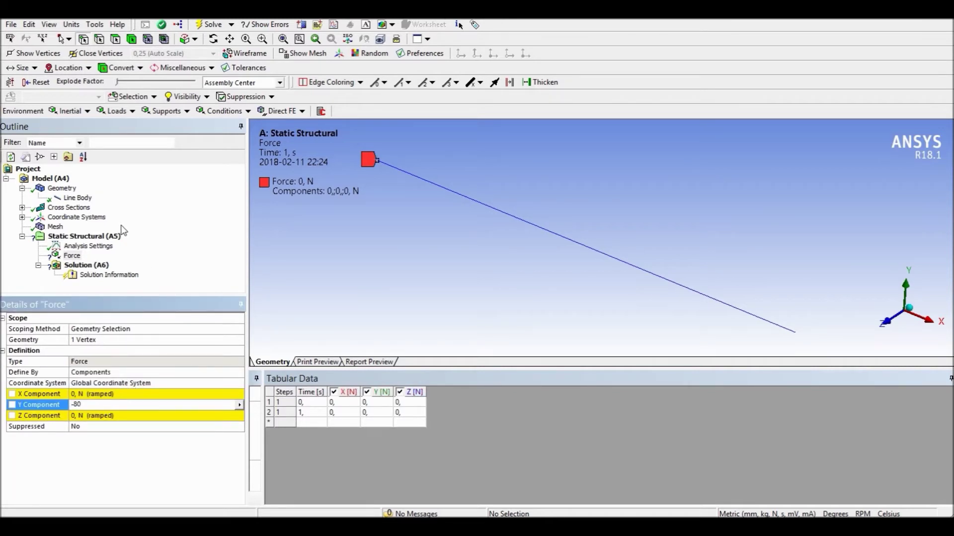
- Insert a second force scoped to the vertex between the beam's second and third segments
left_click(91, 239)
right_click(91, 239)
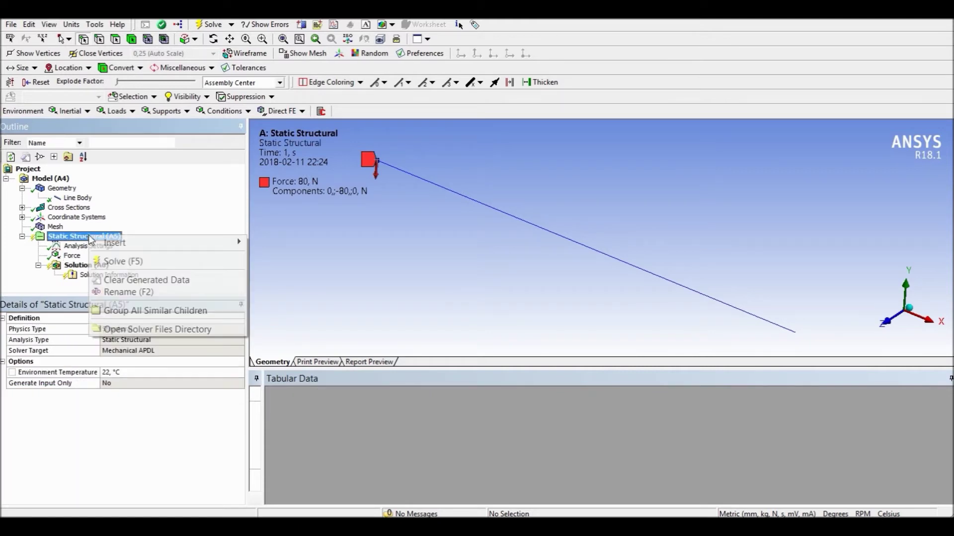
mouse_move(124, 244)
left_click(290, 180)
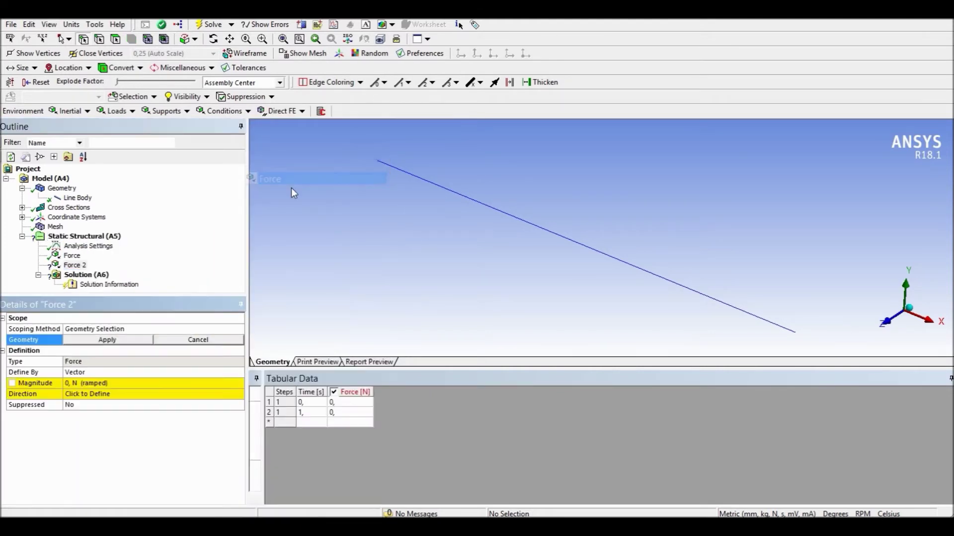
left_click(669, 281)
left_click(120, 342)
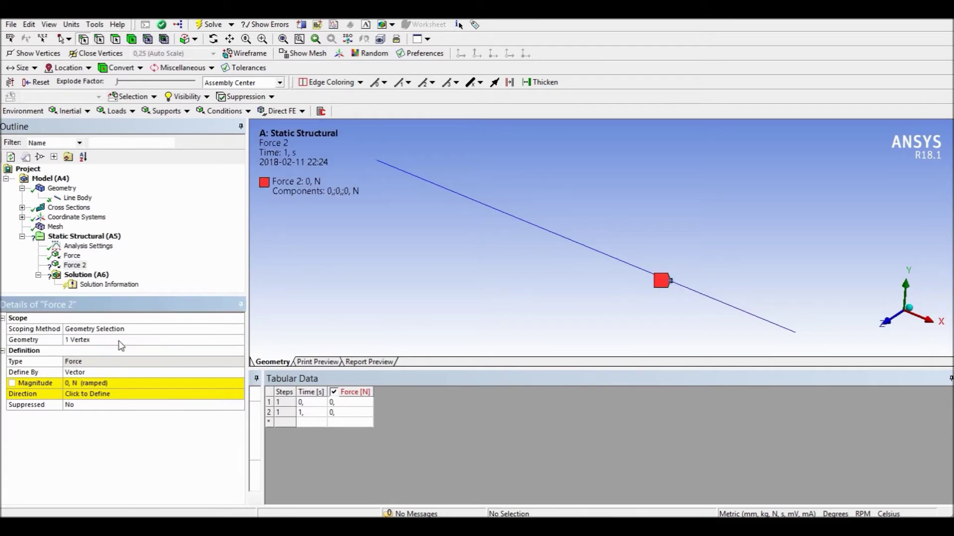
- Define the second force by components and set its Y component to 300 N
left_click(122, 373)
left_click(240, 373)
left_click(181, 386)
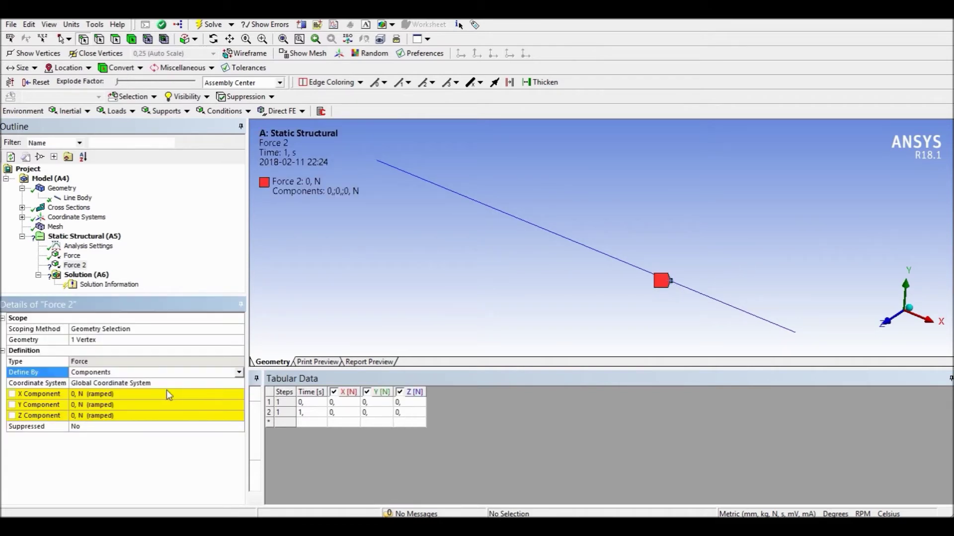
left_click(139, 405)
type("300")
left_click(154, 260)
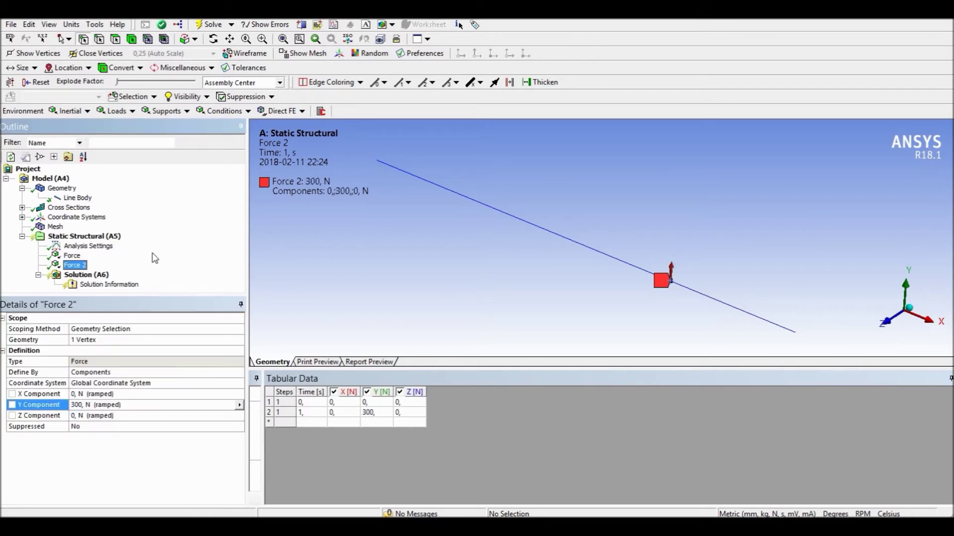
- Insert a moment on the vertex between the second and third segments, defined by components with a Z component of 10000 N·mm
left_click(97, 240)
right_click(98, 240)
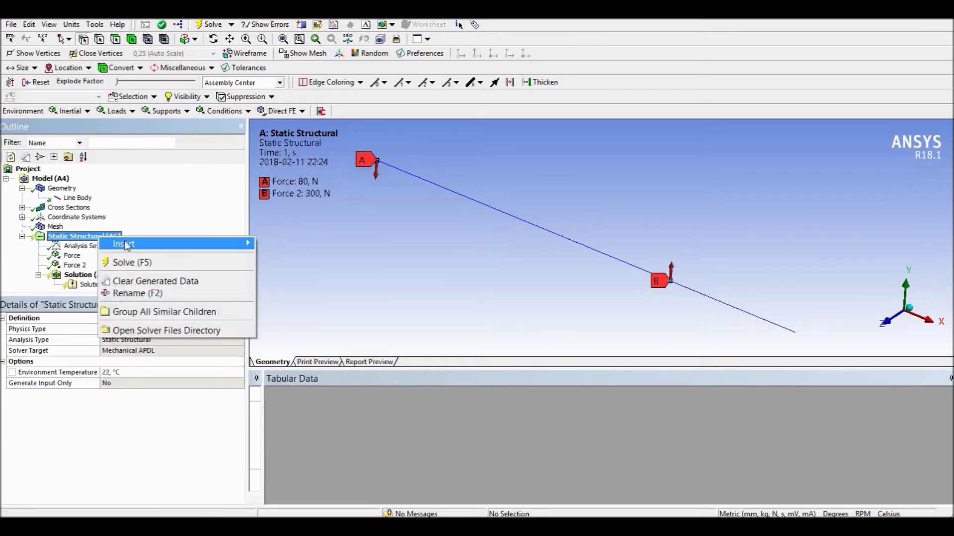
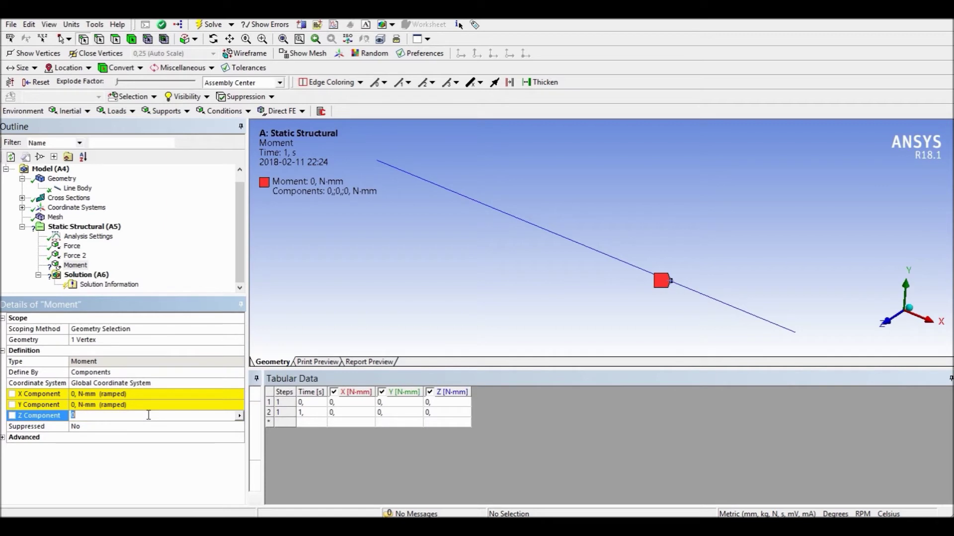
type("0000")
key("Return")
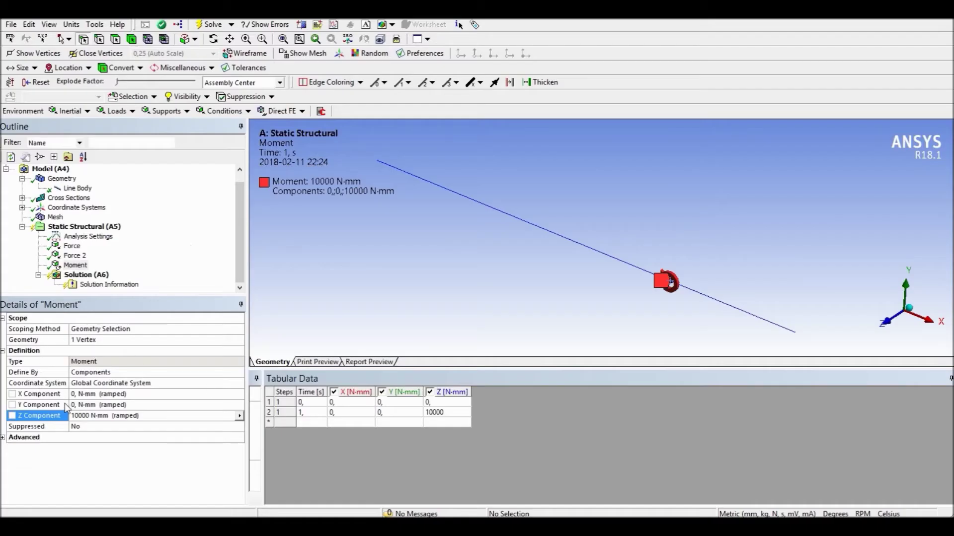
- Reverse the moment's direction by setting its Z component to -10000 N·mm
left_click(80, 416)
left_click(72, 415)
type("-10000")
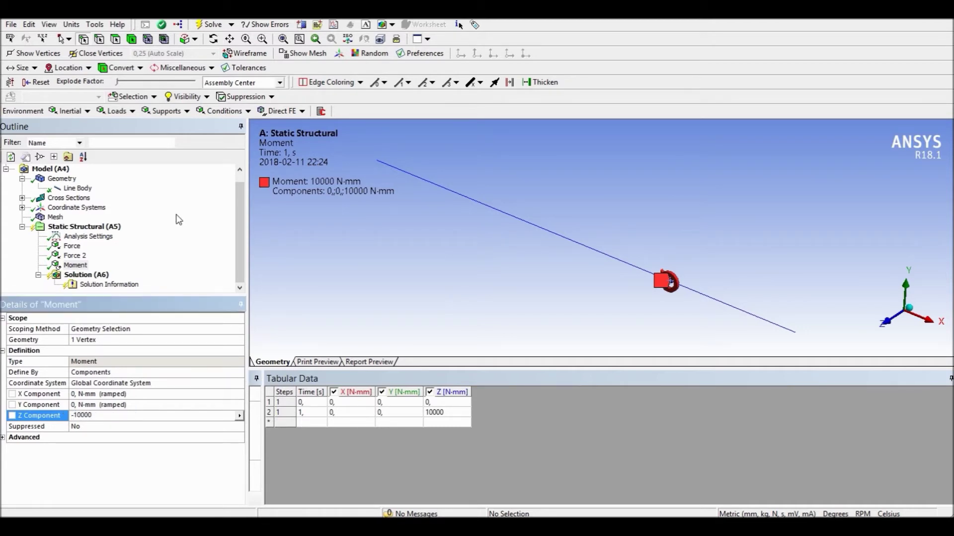
left_click(174, 224)
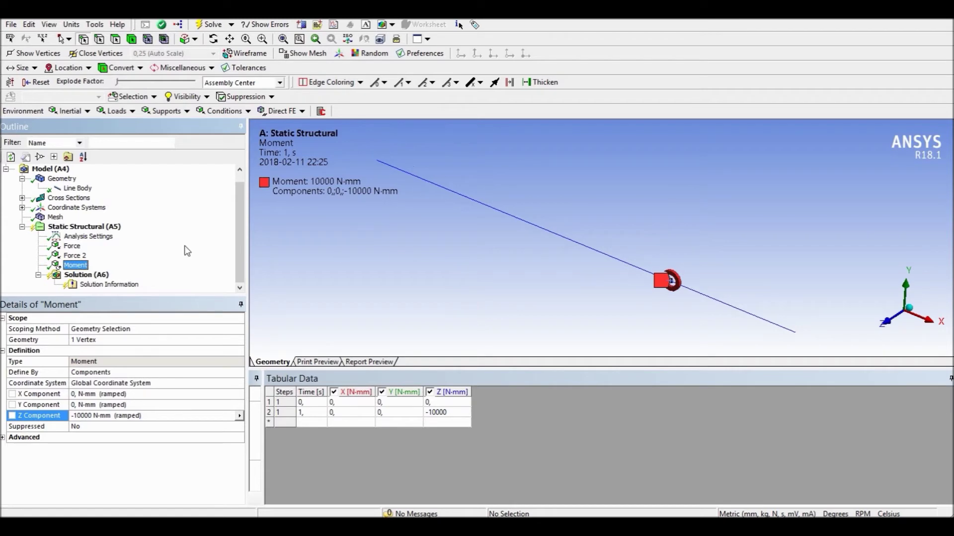
left_click(93, 227)
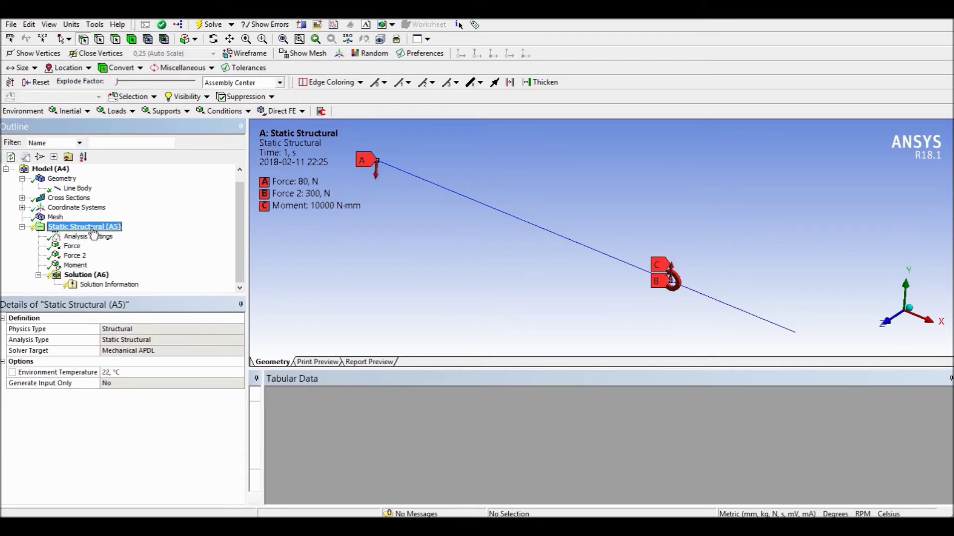
right_click(93, 229)
mouse_move(110, 236)
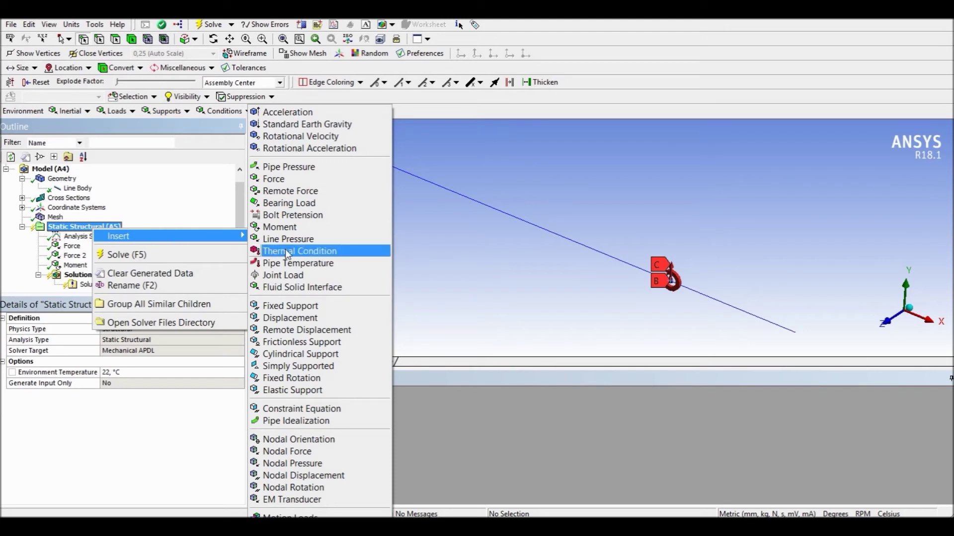
left_click(416, 251)
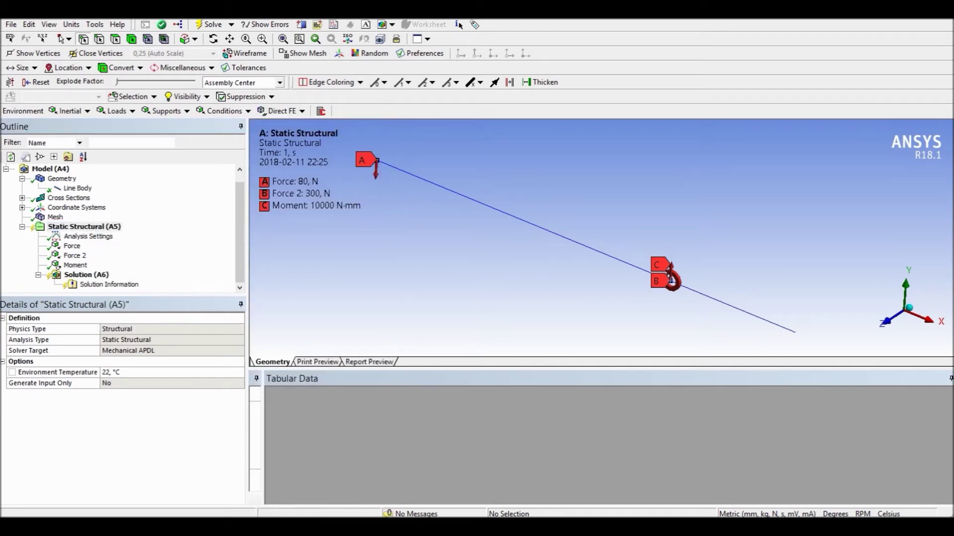
- Consult the load diagram in the PDF and insert a Simply Supported constraint scoped to the vertex between the first and second segments
key("alt+Tab")
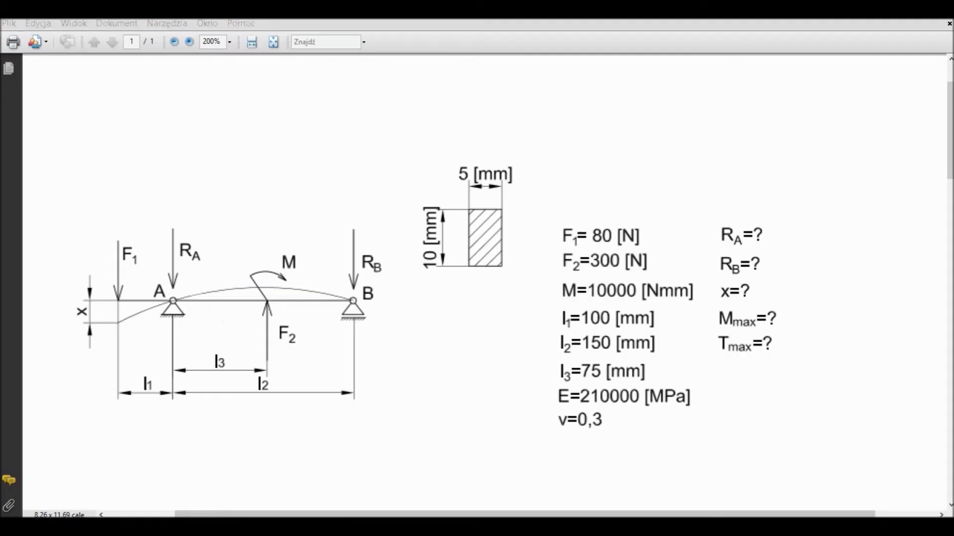
key("alt+Tab")
left_click(84, 227)
right_click(83, 229)
mouse_move(117, 239)
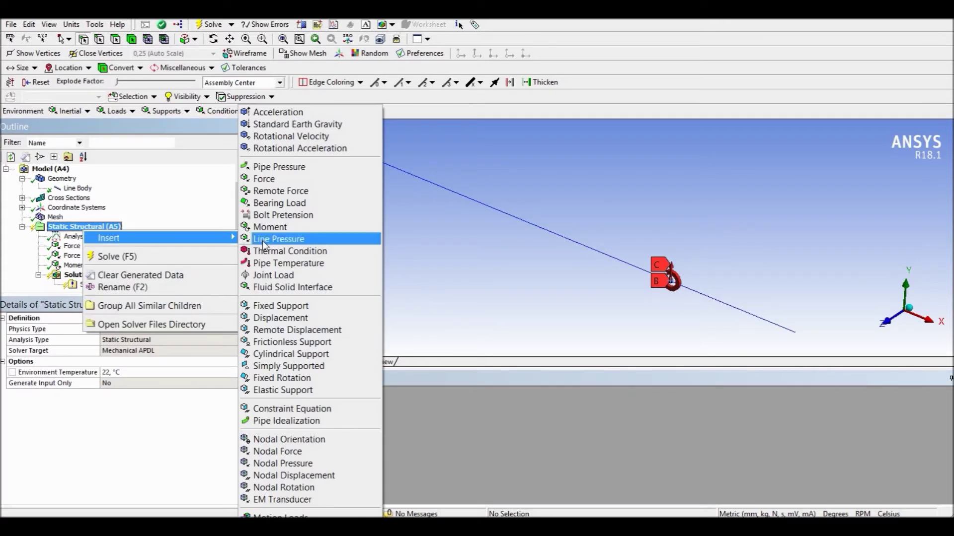
left_click(303, 365)
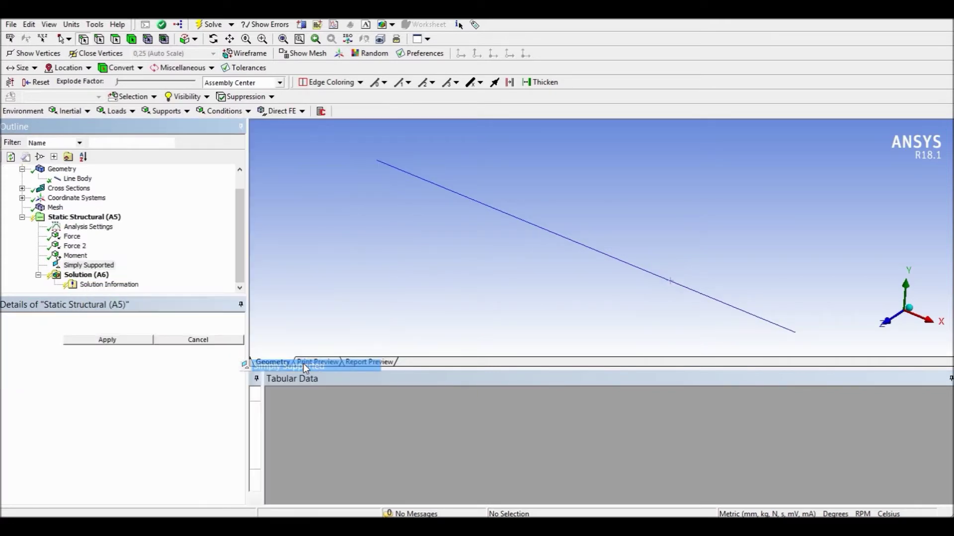
left_click(547, 231)
left_click(108, 341)
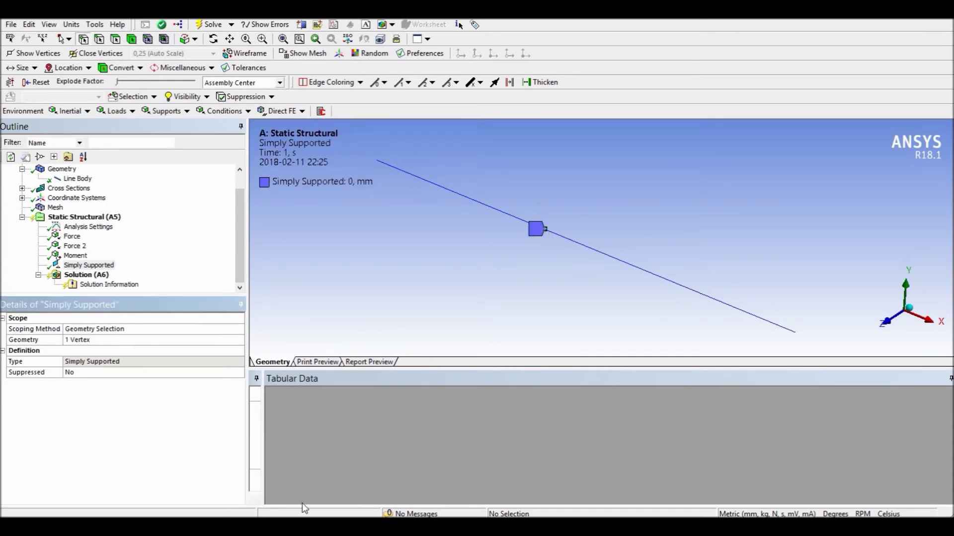
- Check support B in the PDF diagram and insert a Remote Displacement scoped to the beam's end vertex at X = 250 mm
key("alt+Tab")
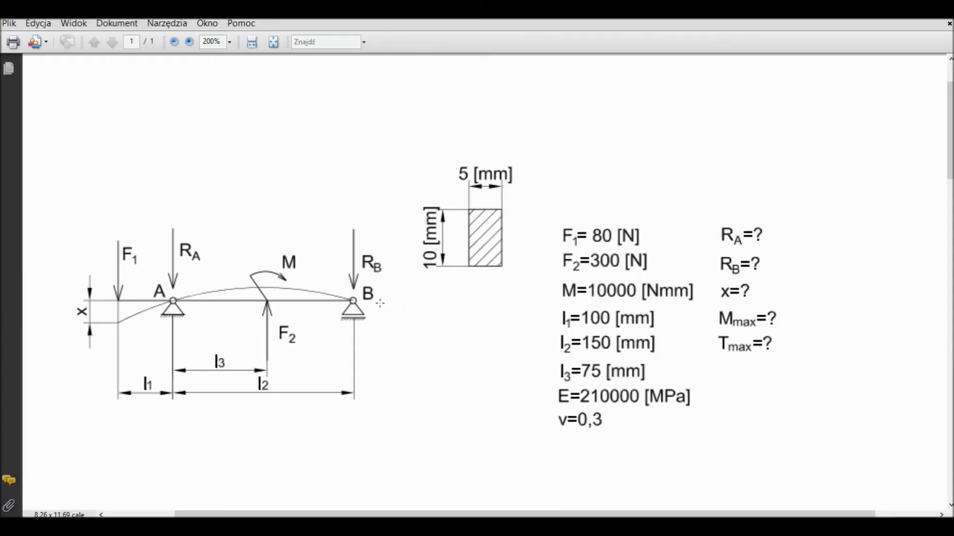
key("alt+Tab")
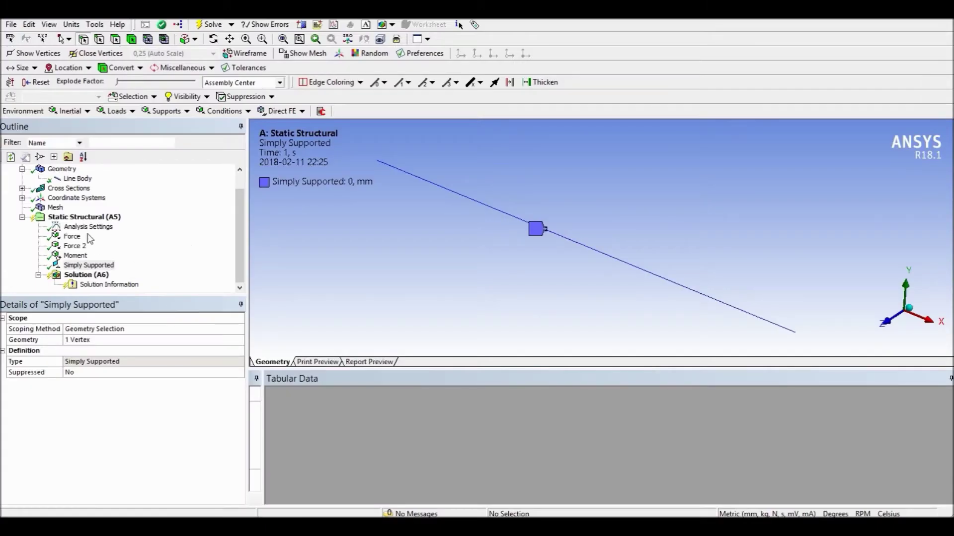
left_click(83, 219)
right_click(83, 225)
mouse_move(127, 228)
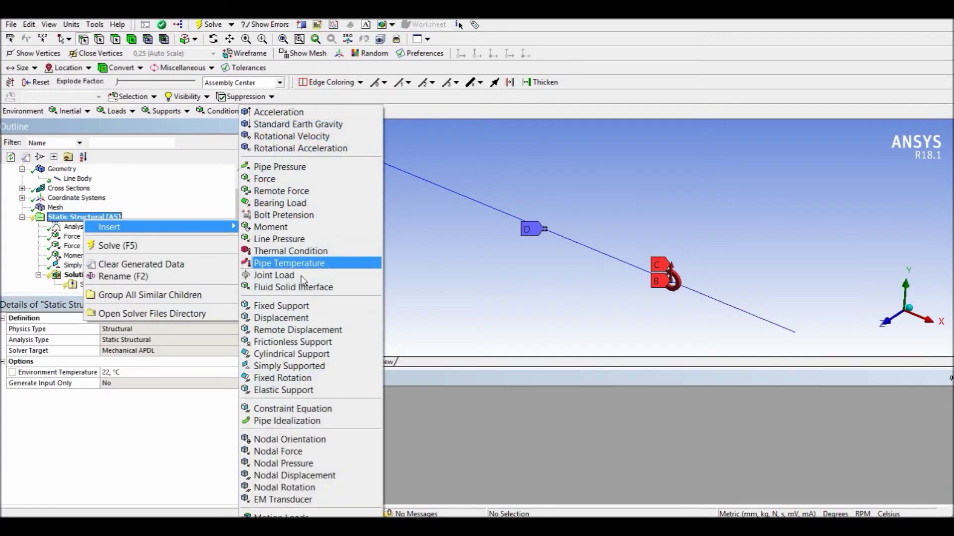
left_click(299, 330)
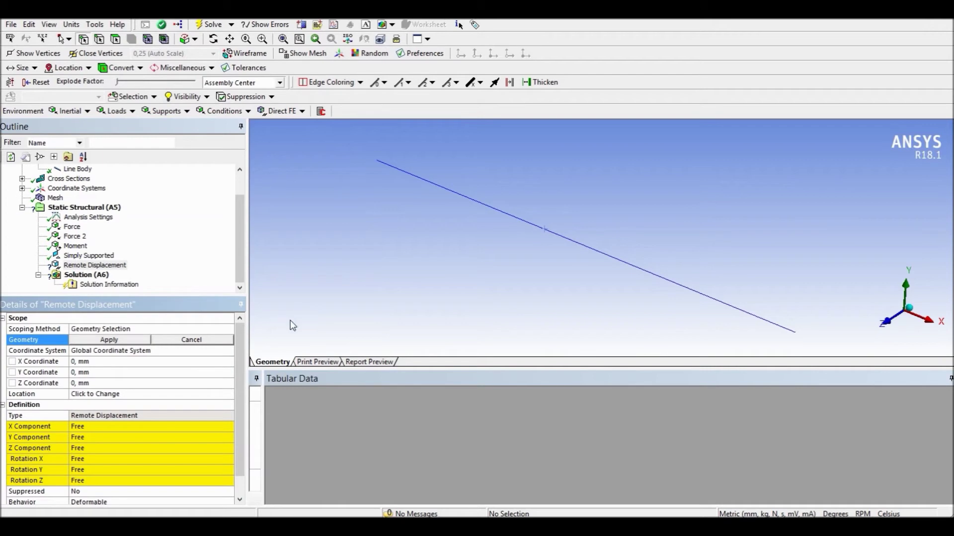
left_click(796, 334)
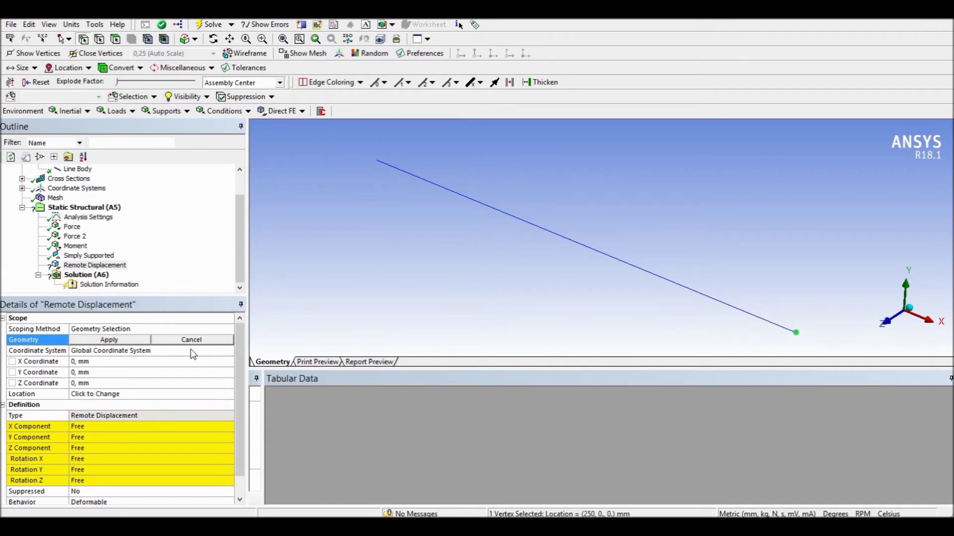
left_click(130, 338)
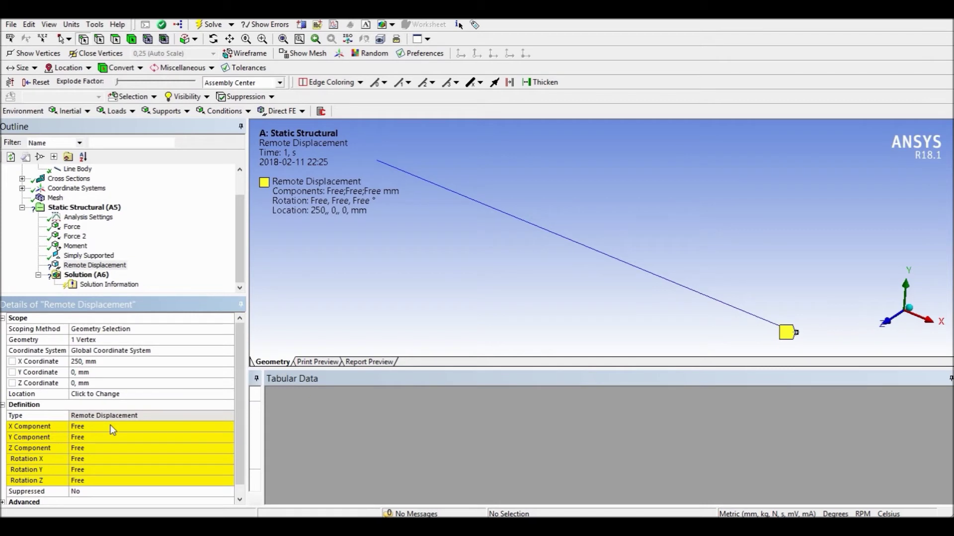
- Set the remote displacement's Y and Z components to 0 mm, leaving the X component free
left_click(110, 426)
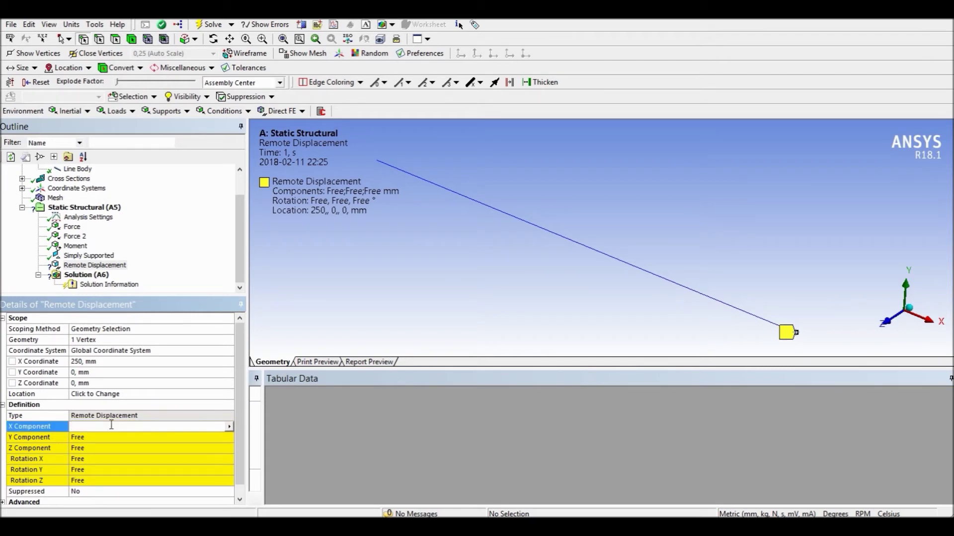
left_click(100, 437)
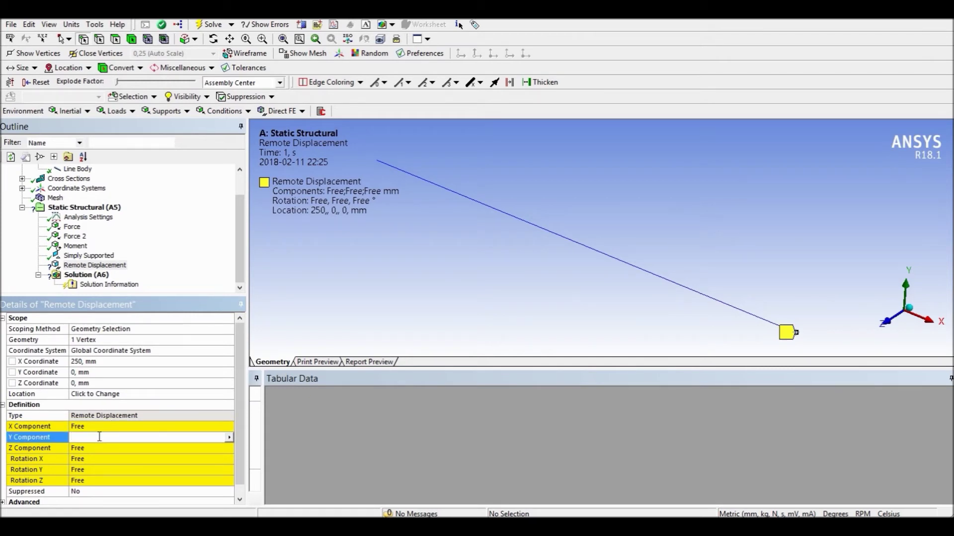
left_click(102, 425)
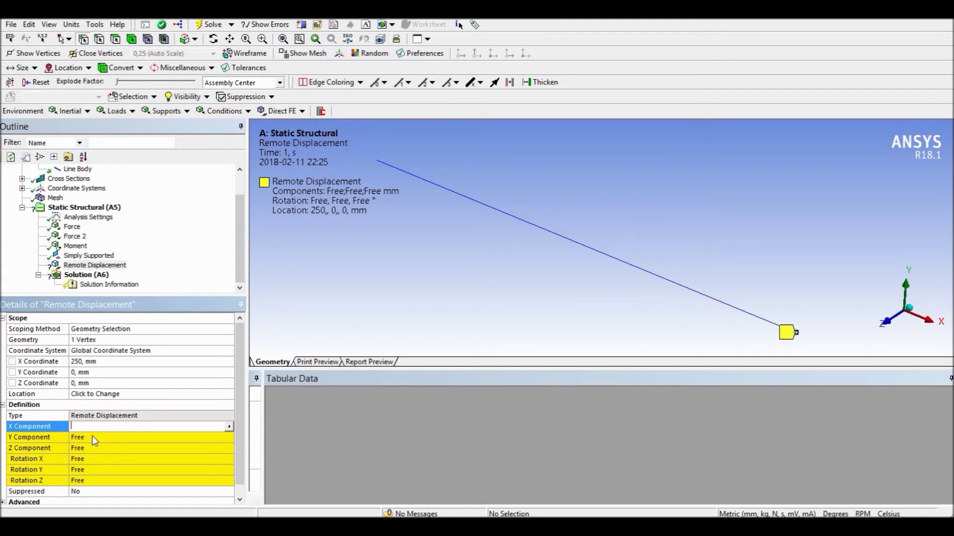
left_click(94, 437)
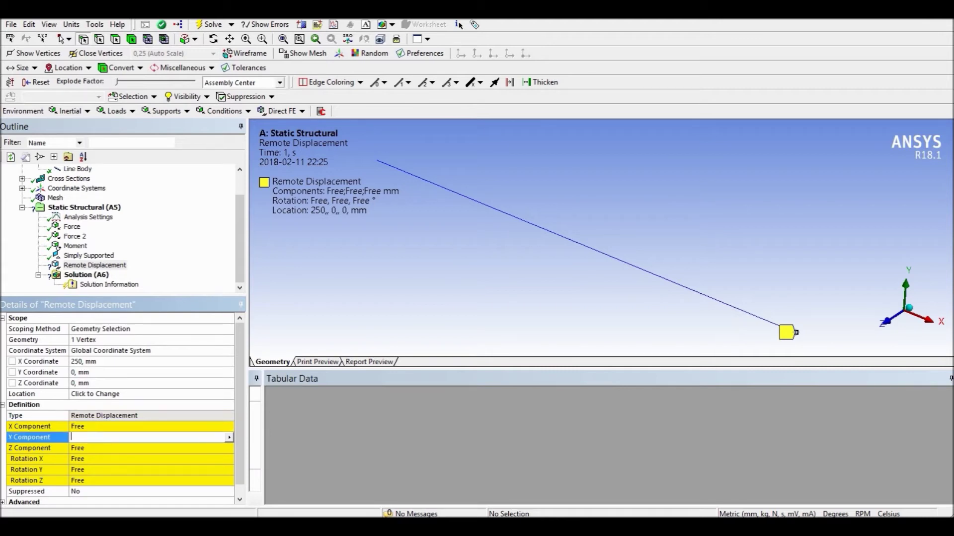
type("0")
left_click(91, 448)
type("0")
- Set the remote displacement's Rotation X and Rotation Y to 0°, leaving Rotation Z free
left_click(91, 459)
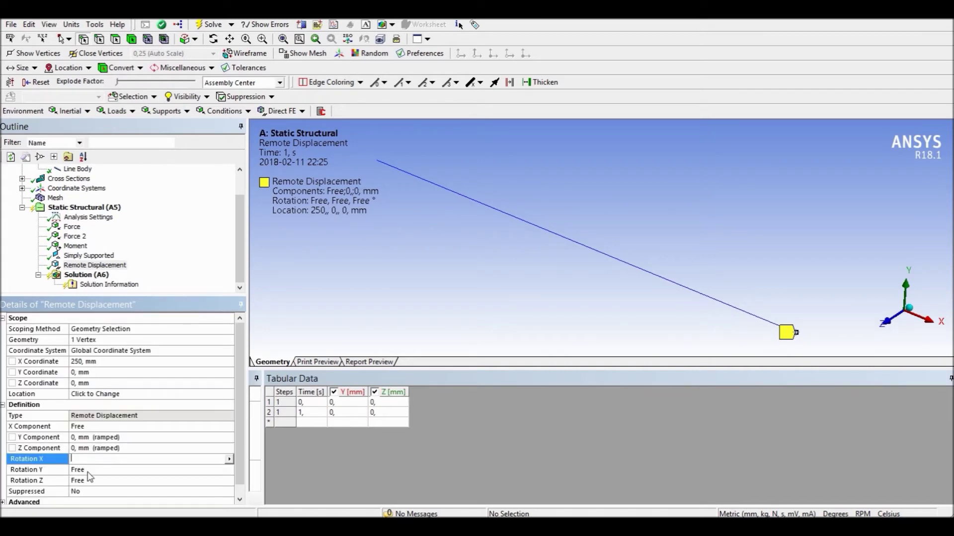
type("0")
left_click(92, 469)
type("0")
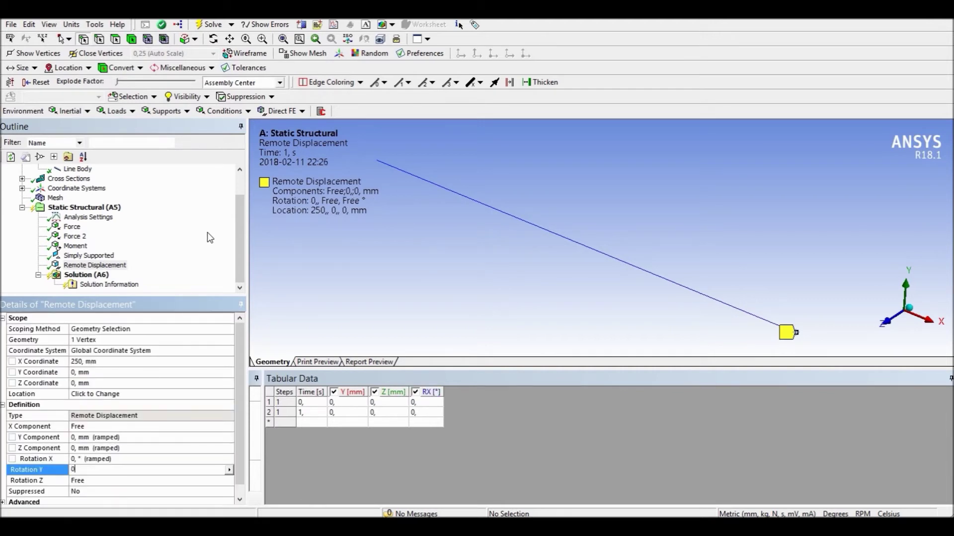
left_click(207, 231)
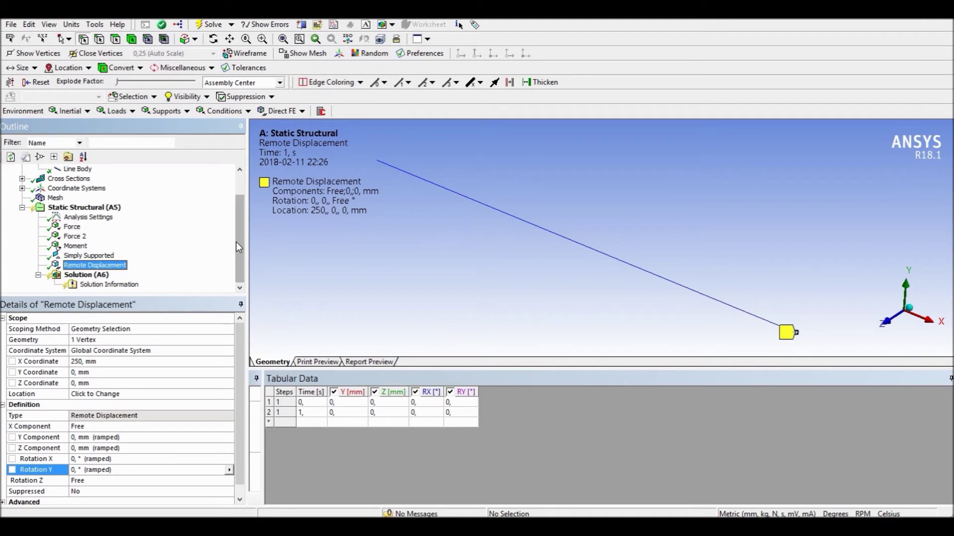
left_click(102, 275)
right_click(101, 277)
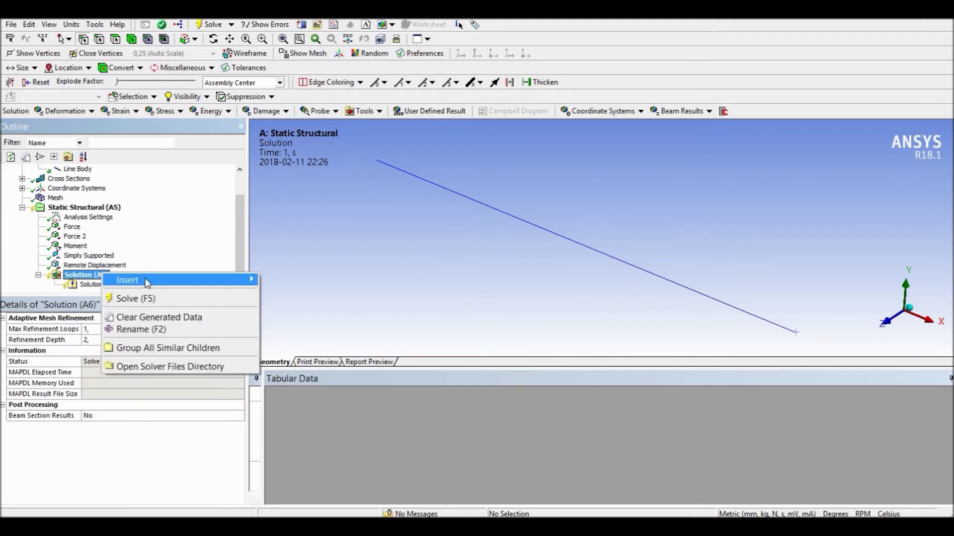
left_click(162, 259)
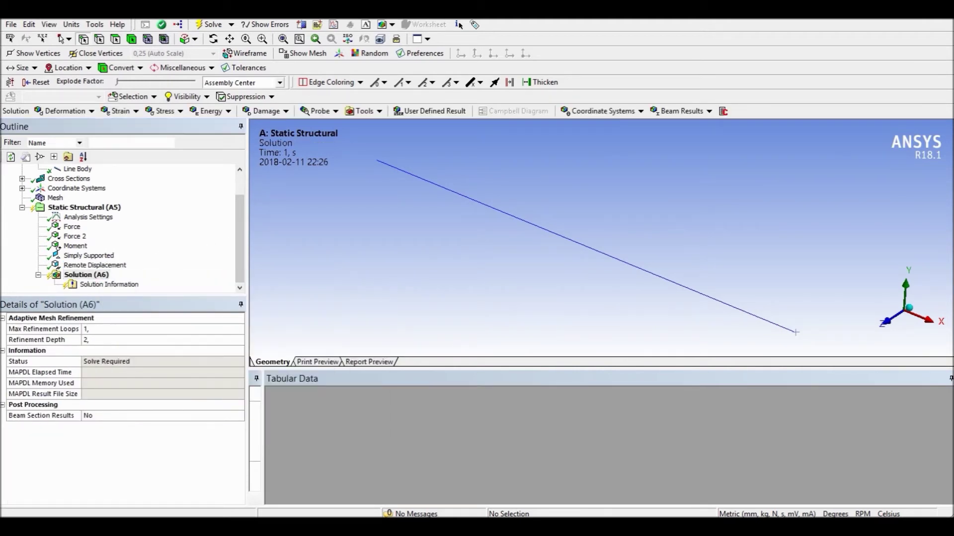
- Insert a Force Reaction probe under Solution and set its boundary condition to Simply Supported
key("alt+Tab")
left_click(88, 277)
right_click(86, 276)
mouse_move(114, 284)
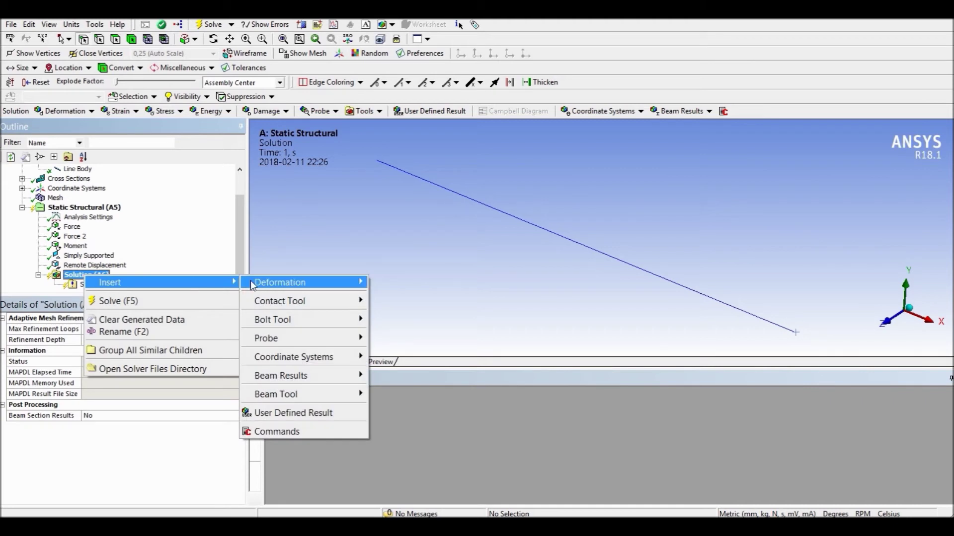
mouse_move(313, 340)
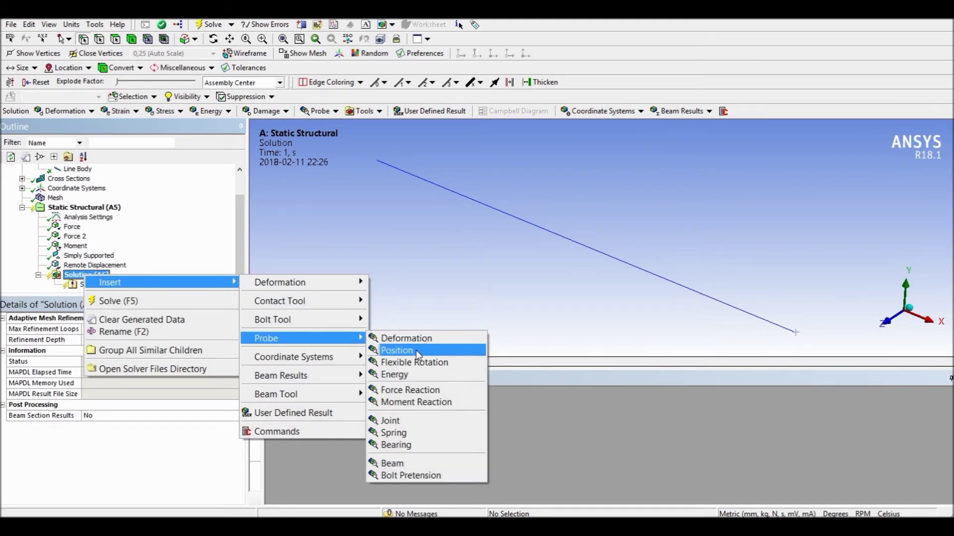
left_click(418, 390)
left_click(149, 351)
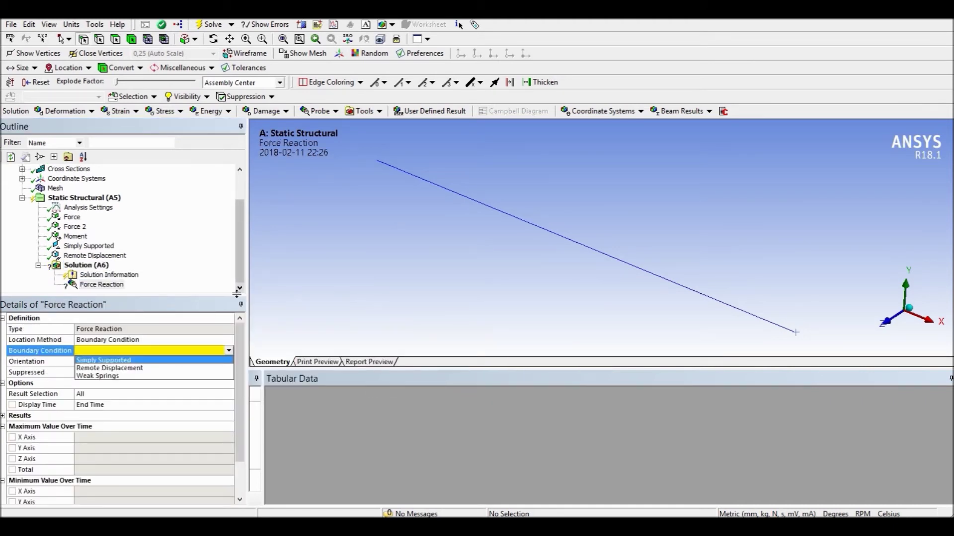
left_click(154, 364)
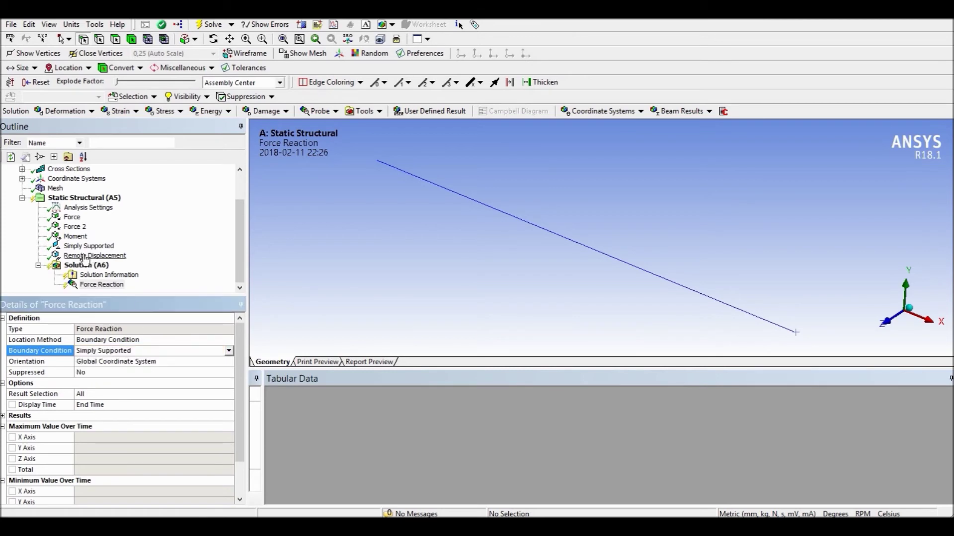
- Insert a second Force Reaction probe under Solution and set its boundary condition to Remote Displacement
right_click(119, 268)
mouse_move(126, 275)
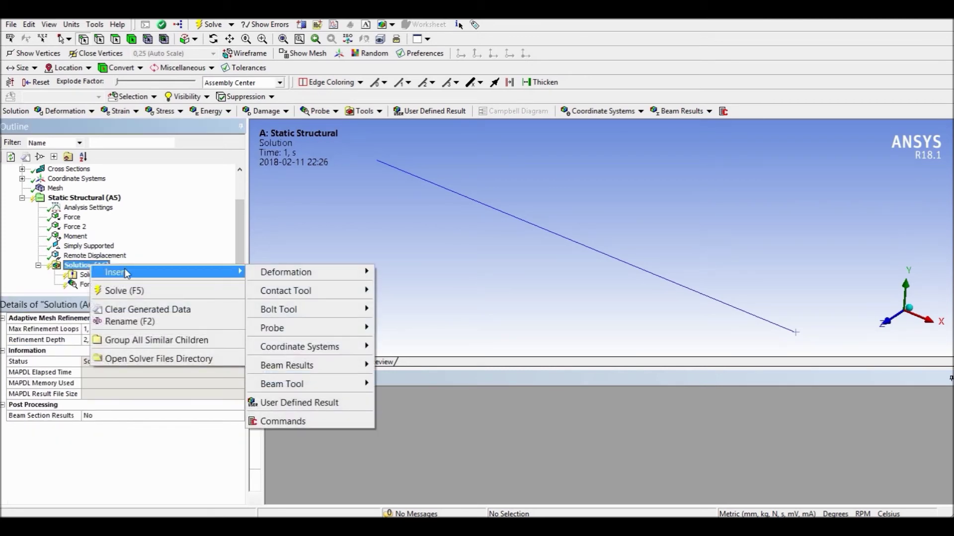
mouse_move(299, 328)
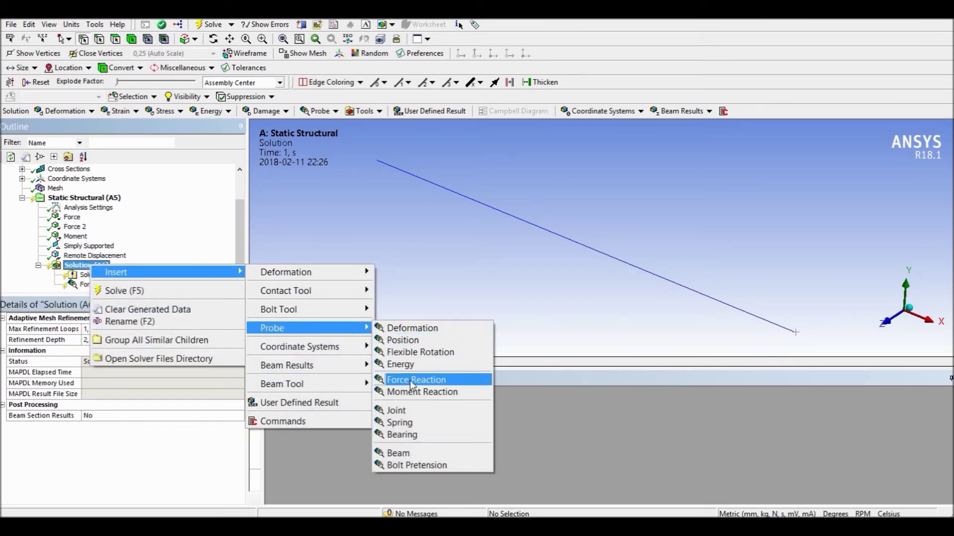
left_click(409, 389)
left_click(180, 372)
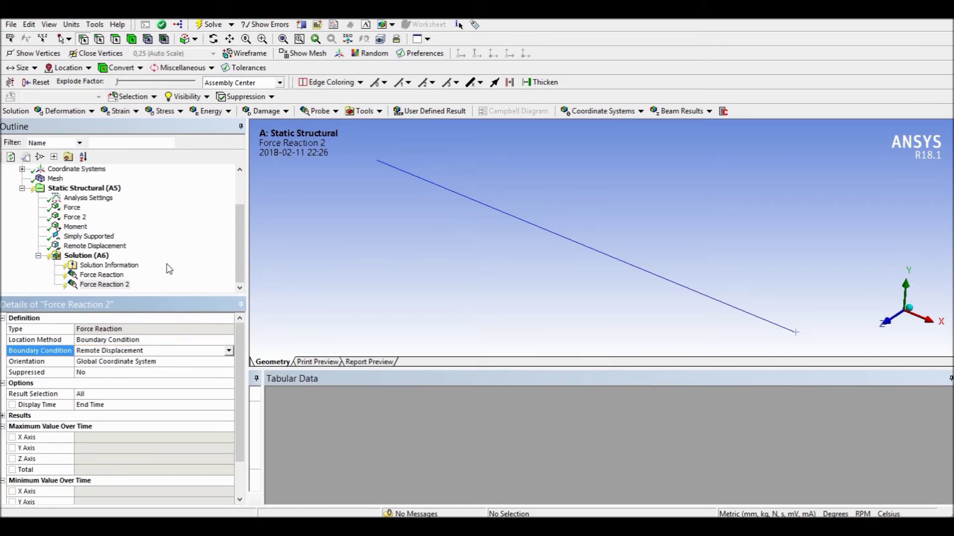
- Solve the static structural analysis from the Solution branch
left_click(88, 256)
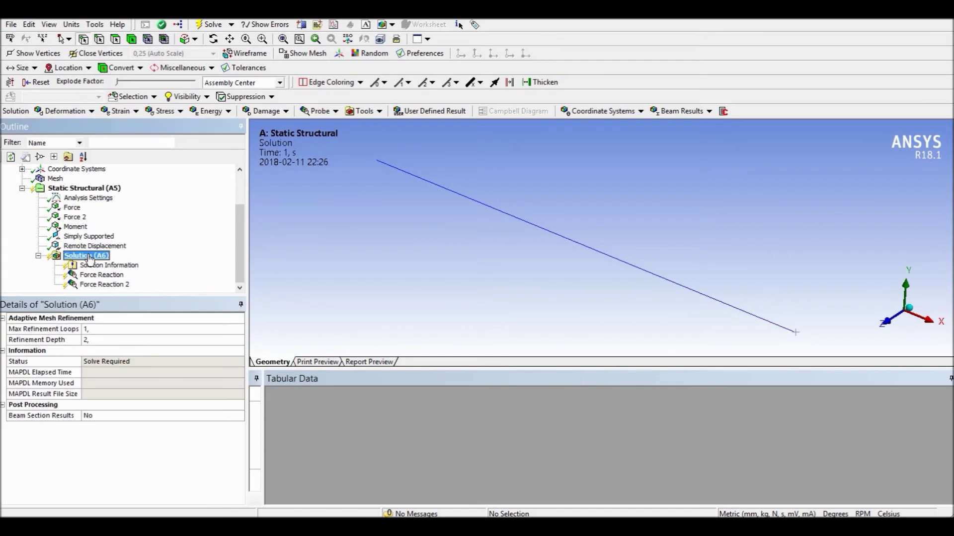
right_click(90, 258)
left_click(124, 281)
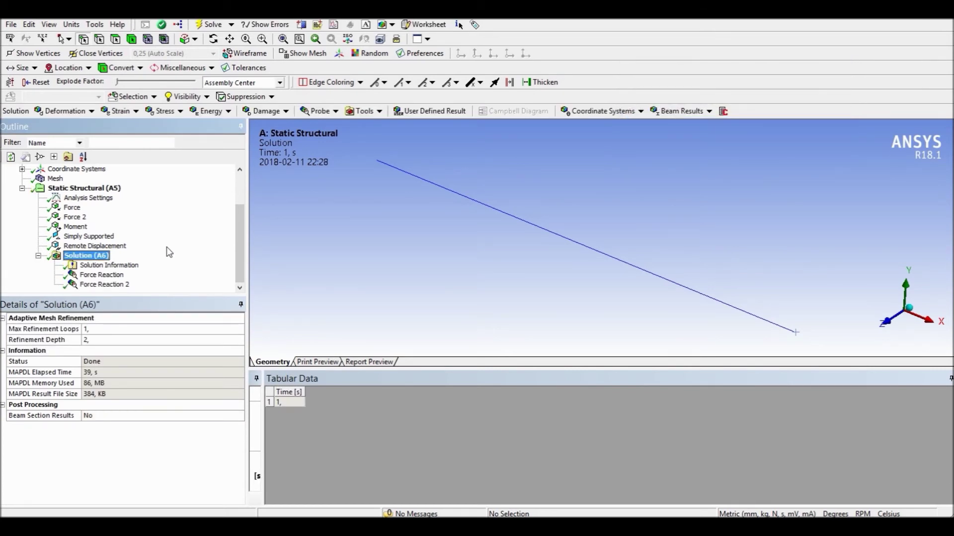
- Examine both Force Reaction results and compare them with the RA and RB values in Dane do belki.pdf in Adobe Reader
left_click(108, 277)
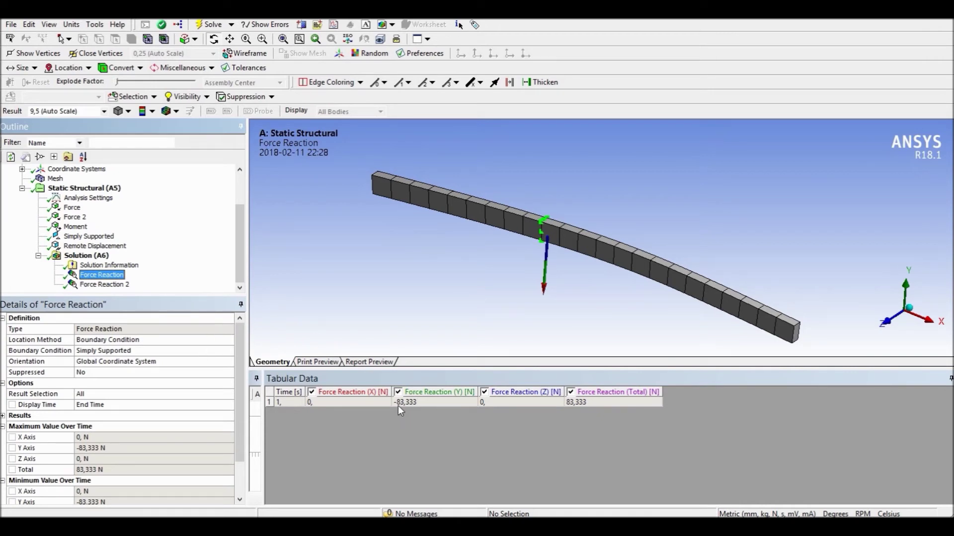
left_click(122, 285)
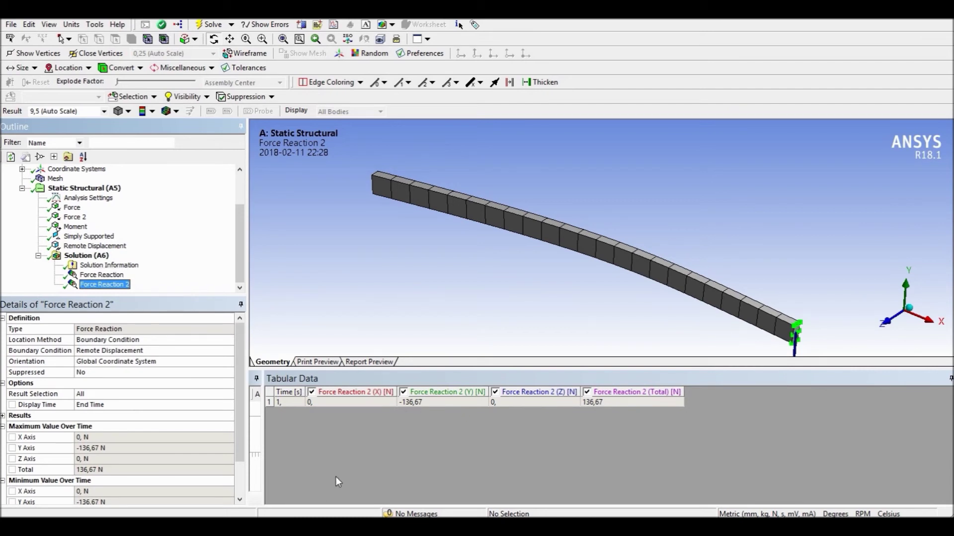
mouse_move(322, 528)
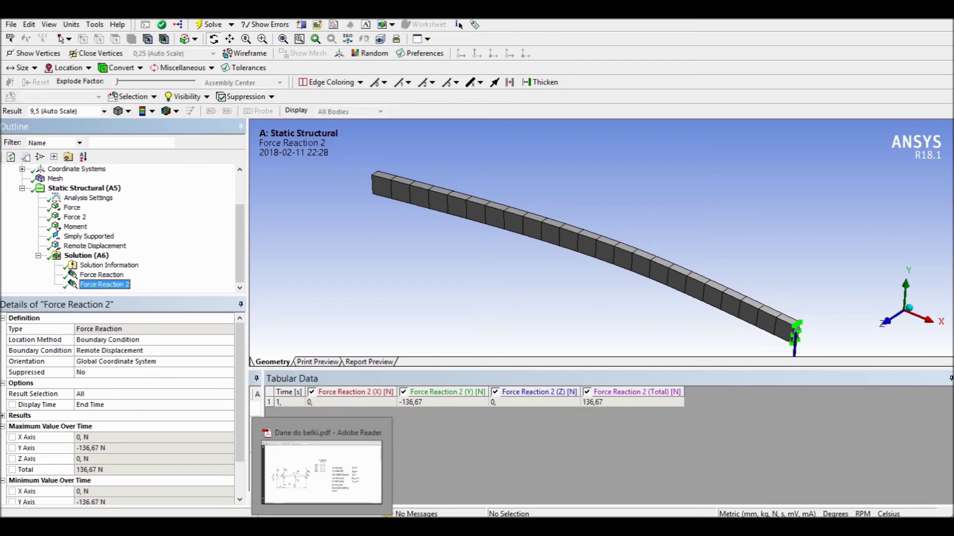
left_click(322, 472)
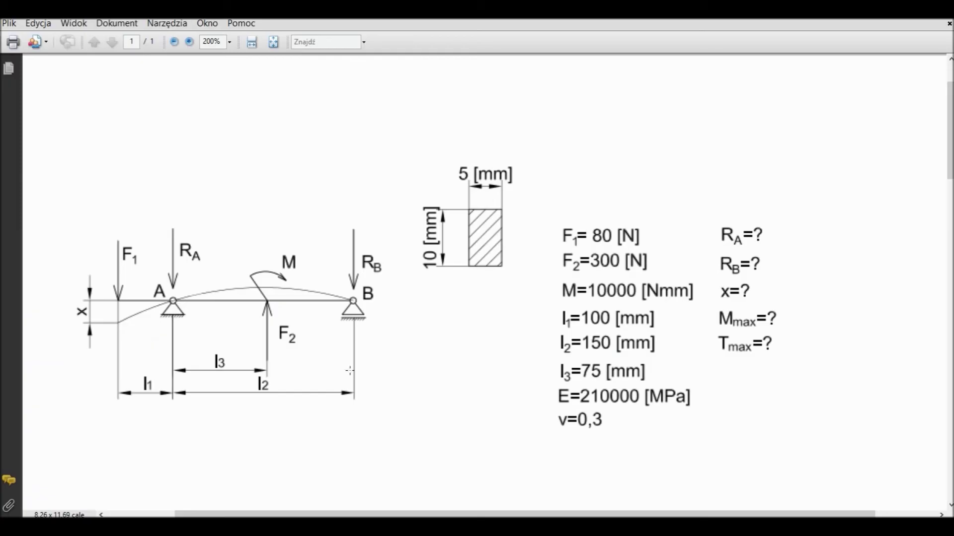
scroll(373, 314, "down", 1)
scroll(371, 315, "down", 4)
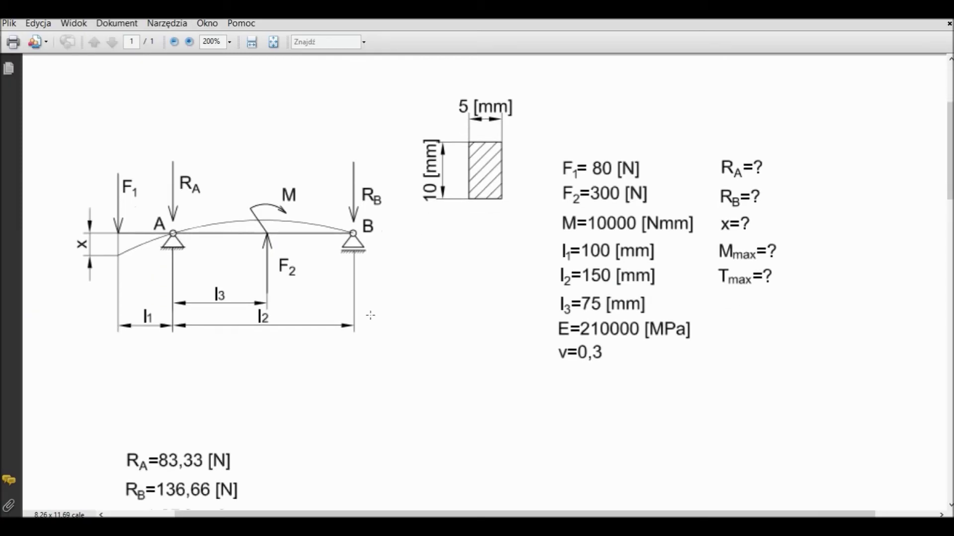
scroll(371, 315, "down", 2)
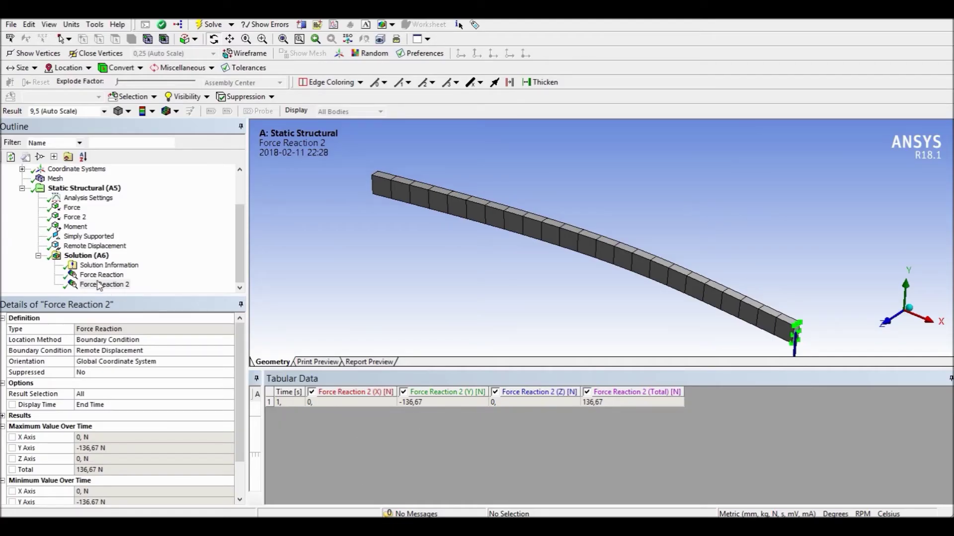
- Recheck each Force Reaction result's direction and value against supports A and B in the PDF diagram
left_click(102, 275)
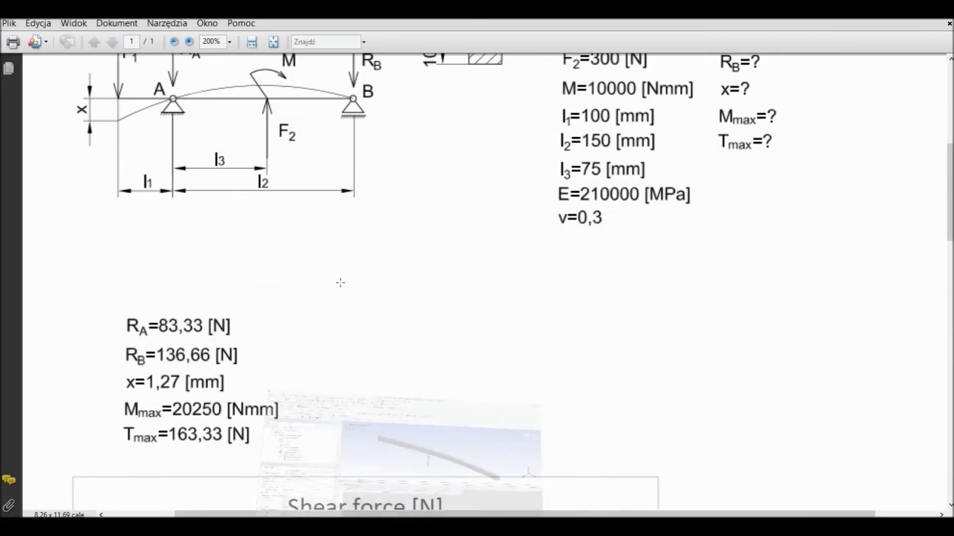
scroll(219, 310, "up", 3)
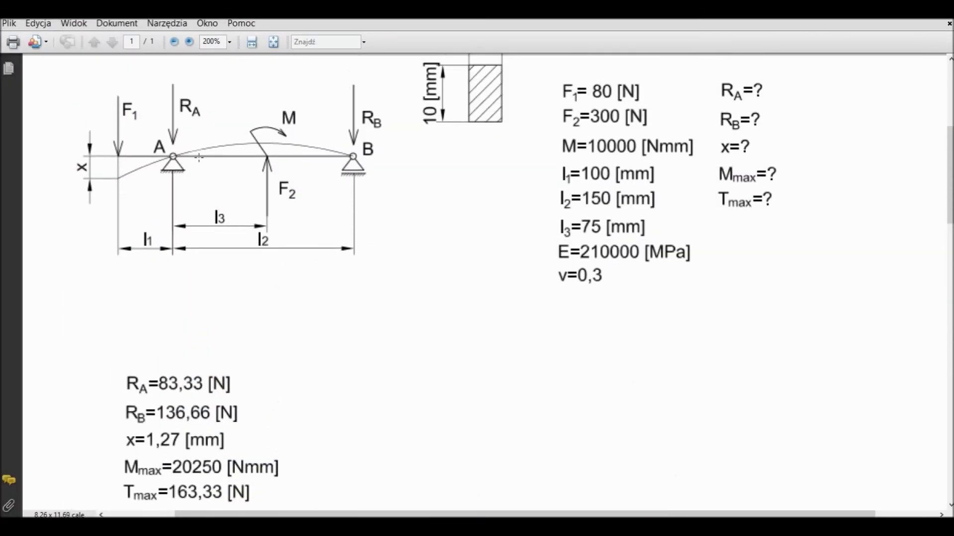
scroll(219, 310, "down", 1)
scroll(219, 310, "down", 1)
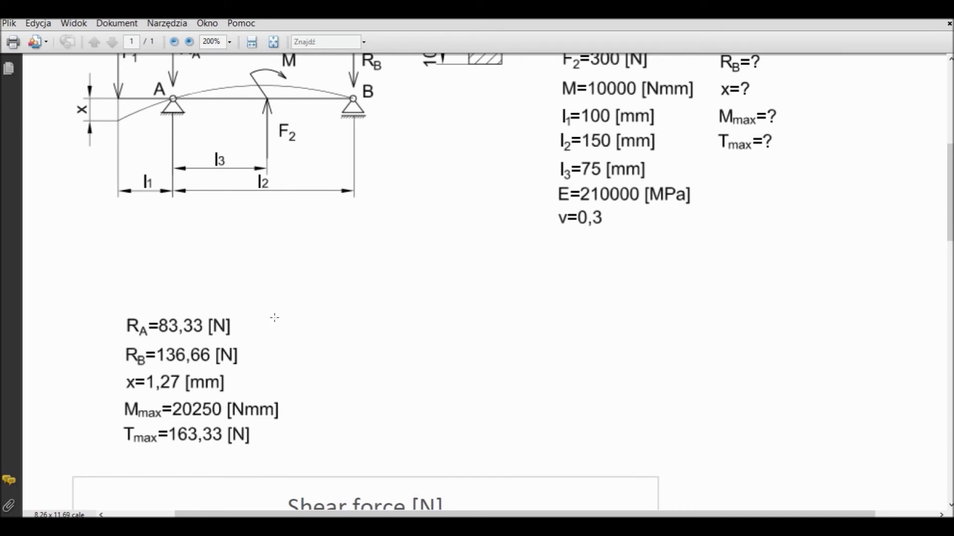
scroll(272, 317, "up", 3)
scroll(201, 369, "down", 1)
scroll(170, 405, "down", 1)
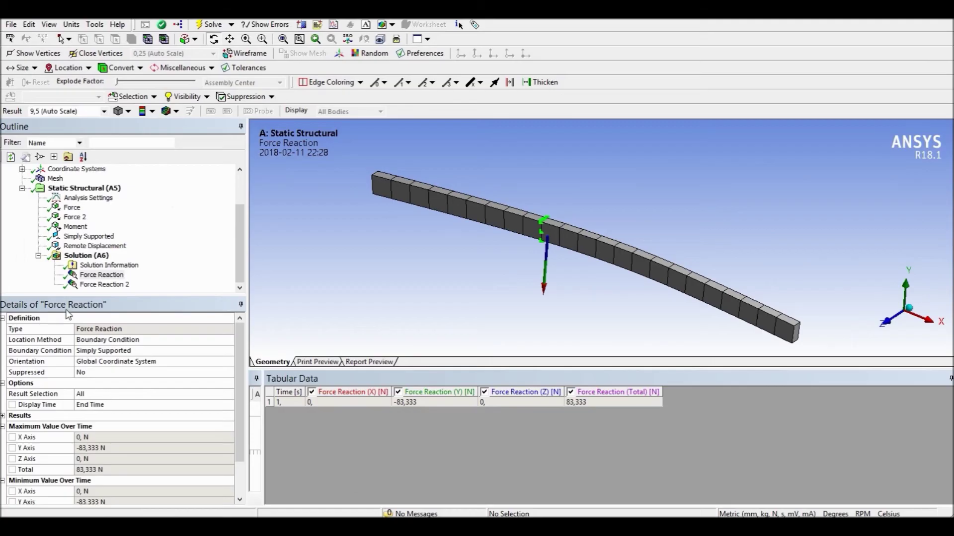
left_click(105, 284)
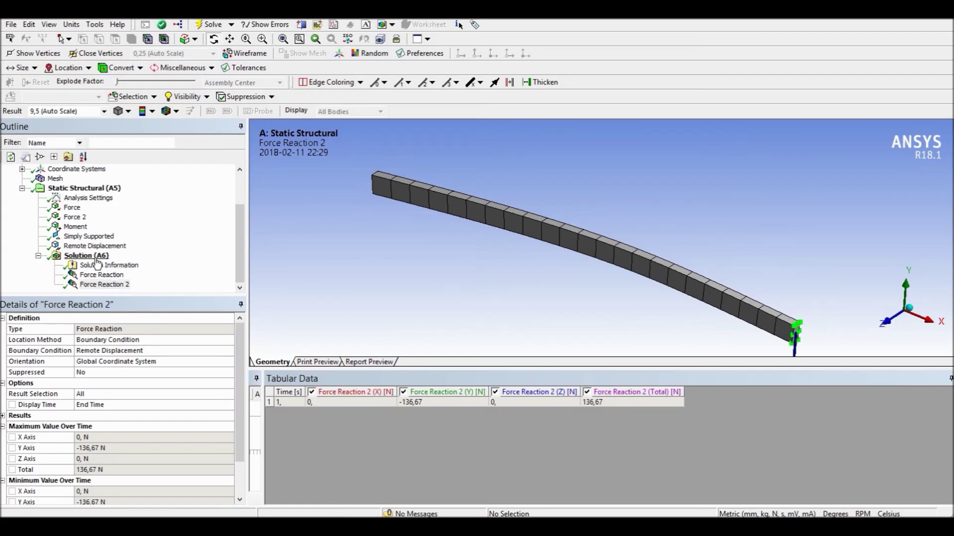
- Add Construction Geometry to the Model and create a Path in it
left_click_drag(241, 245, 240, 211)
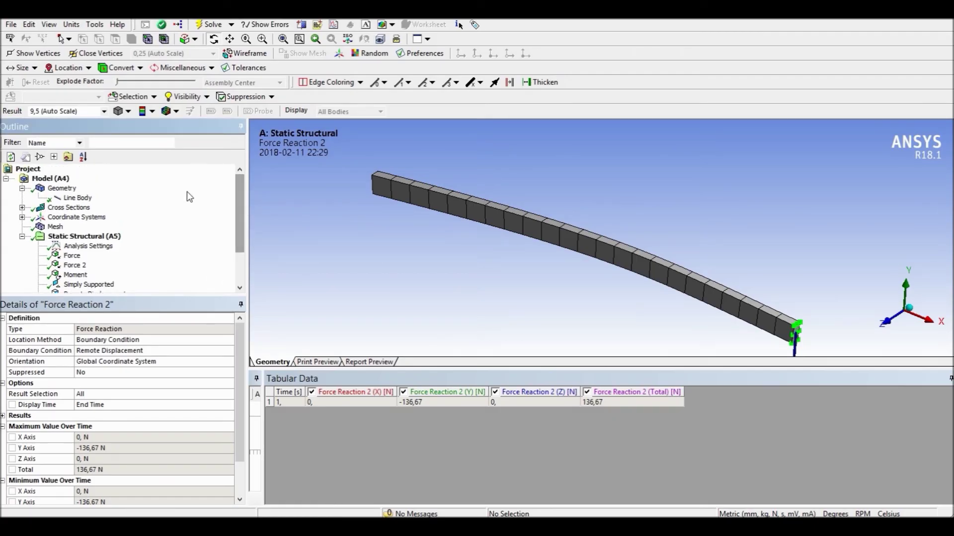
left_click(50, 179)
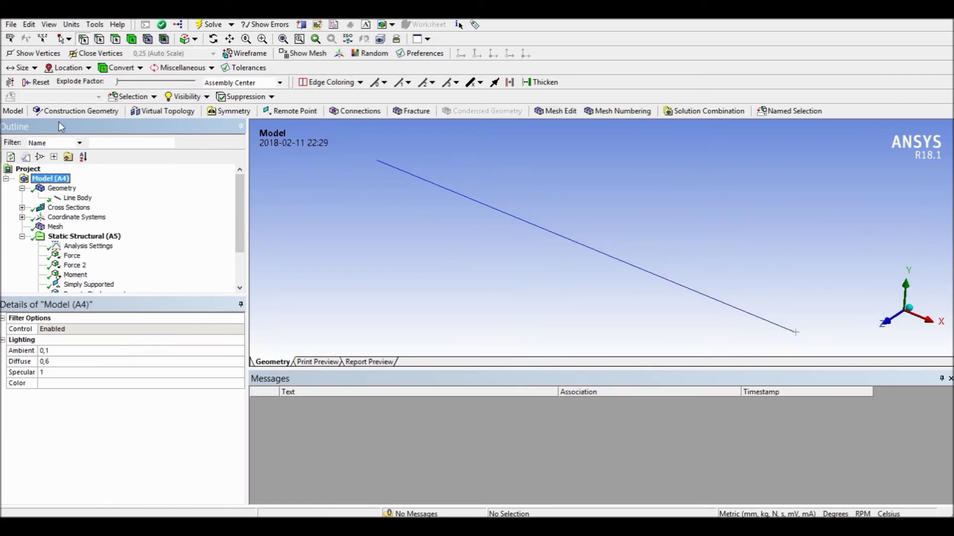
left_click(67, 112)
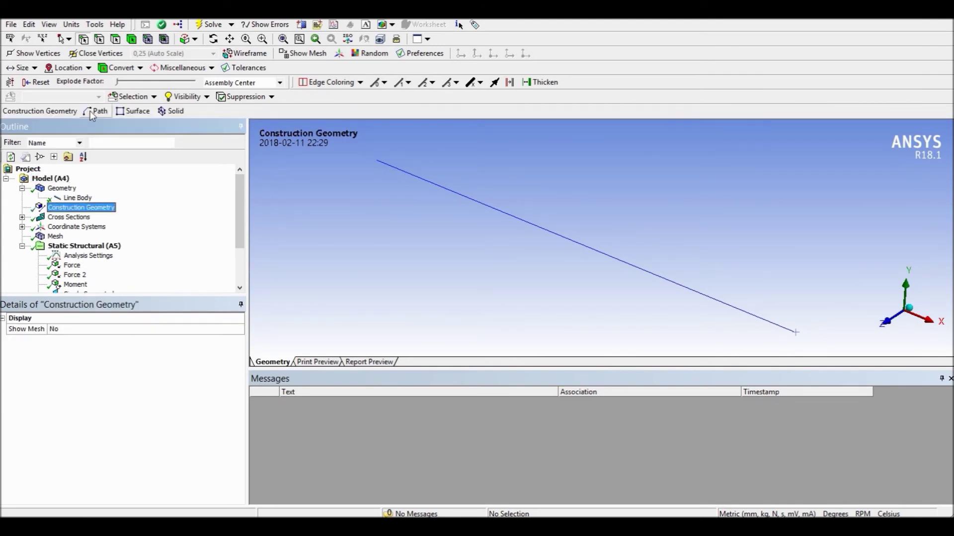
left_click(99, 114)
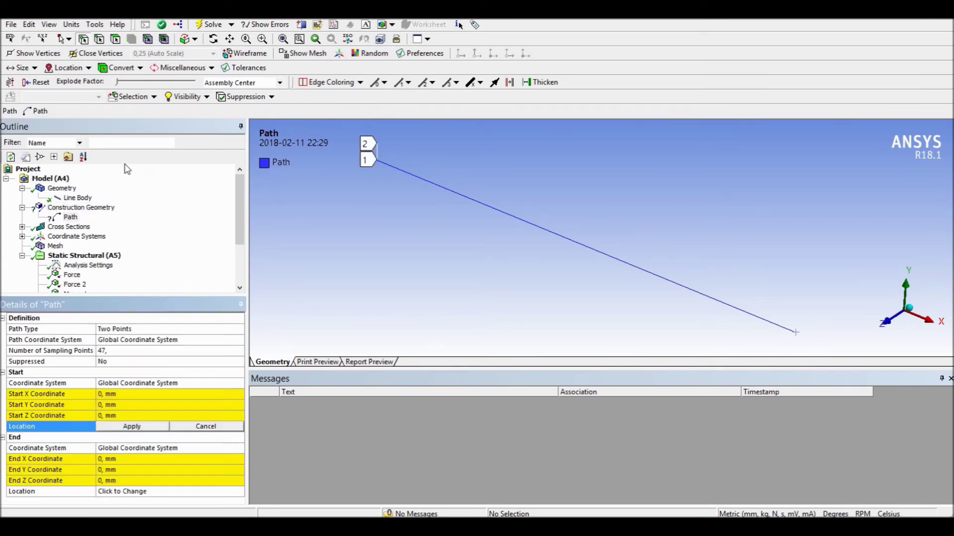
- Set the path type to Edge and scope it to the beam's three edges along the full length
left_click(158, 330)
left_click(239, 328)
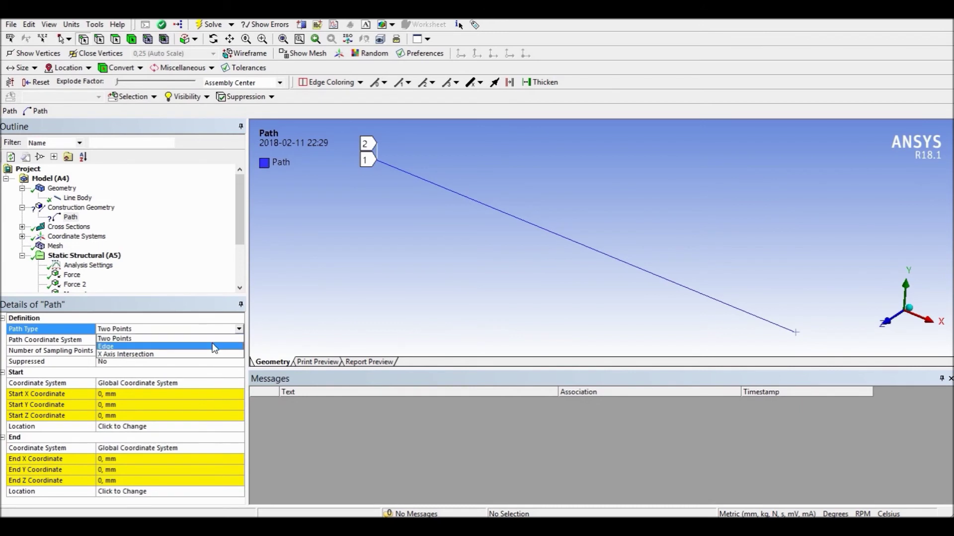
left_click(114, 342)
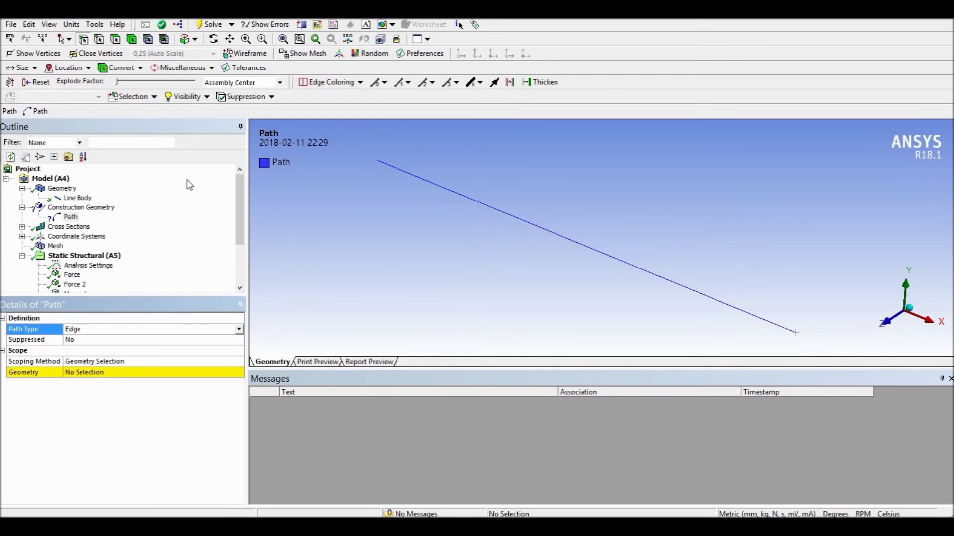
left_click(121, 373)
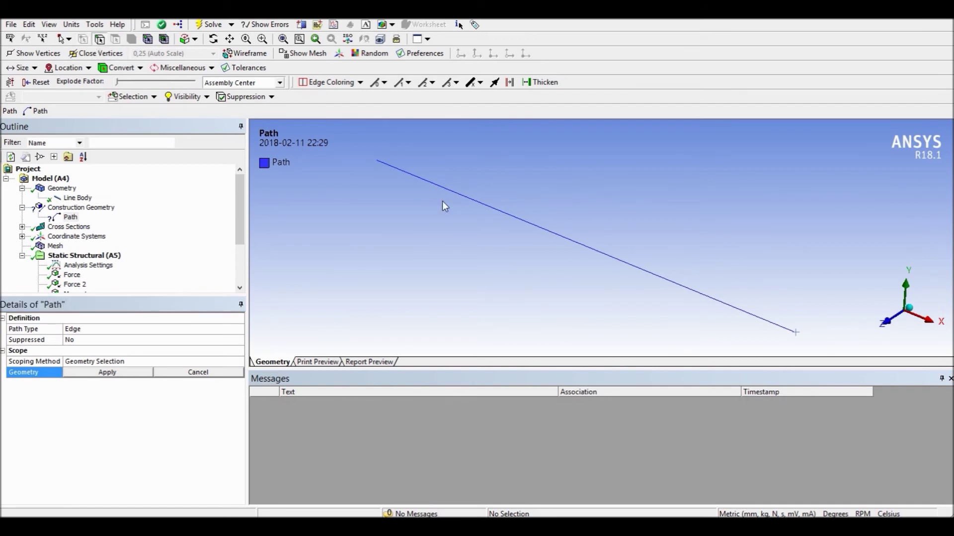
left_click(462, 195)
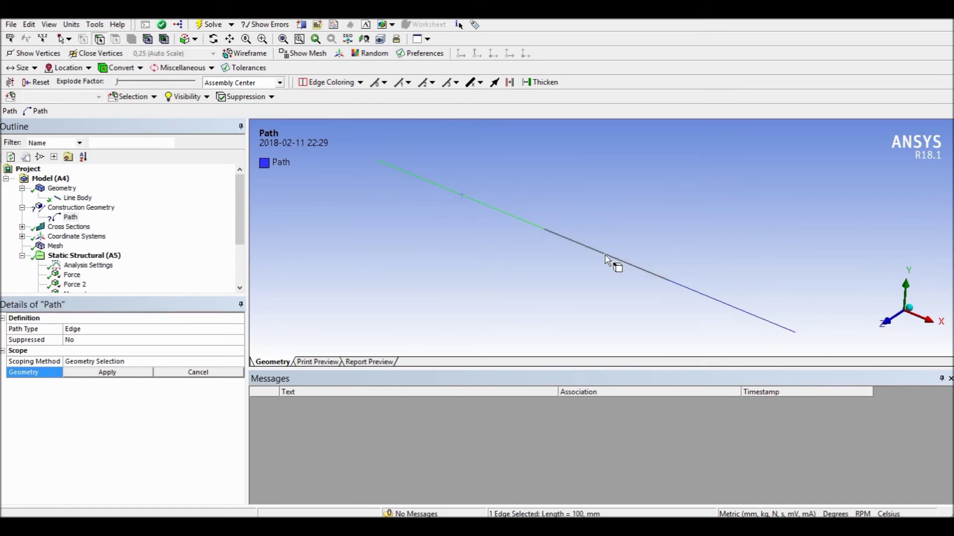
left_click(716, 300, "ctrl")
left_click(107, 372)
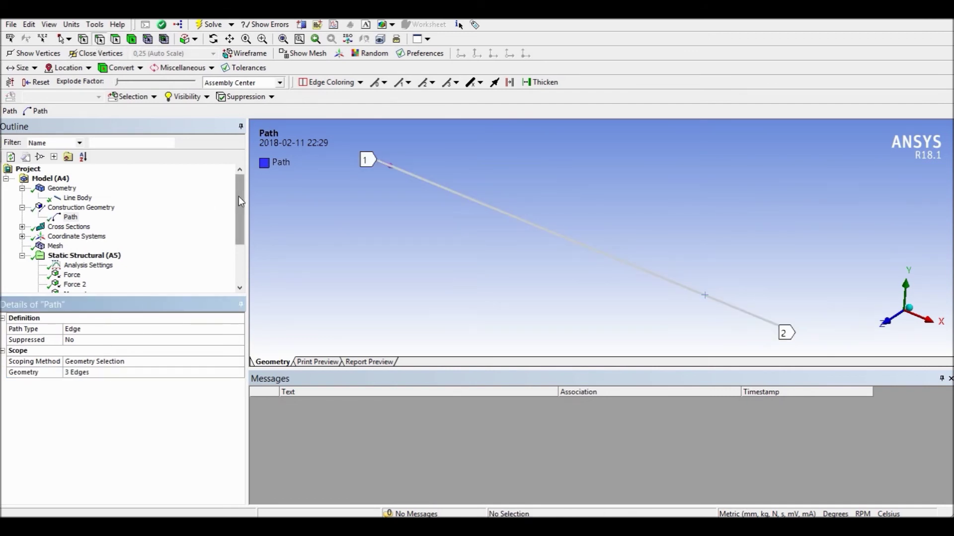
- Insert a Shear-Moment Diagram beam result under Solution
left_click_drag(236, 198, 243, 241)
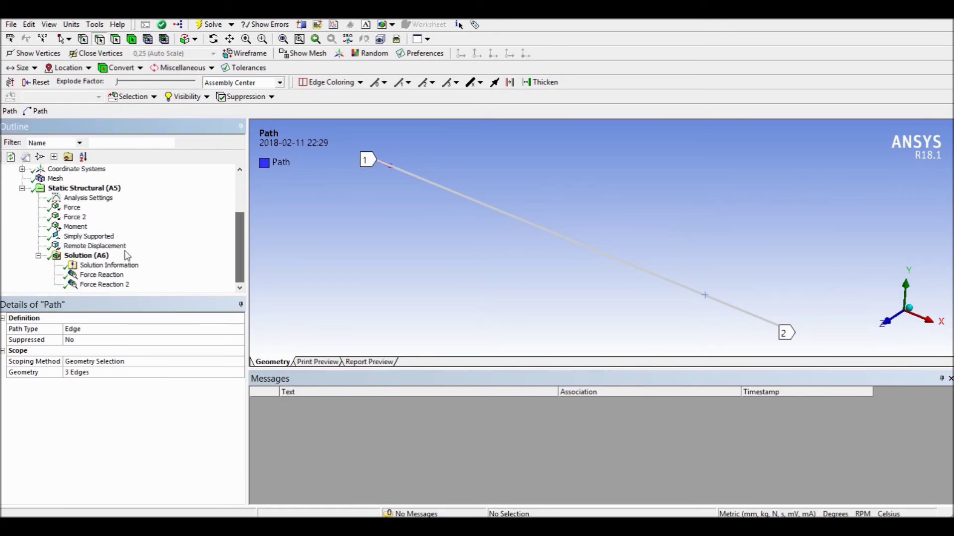
left_click(87, 255)
right_click(94, 257)
mouse_move(120, 268)
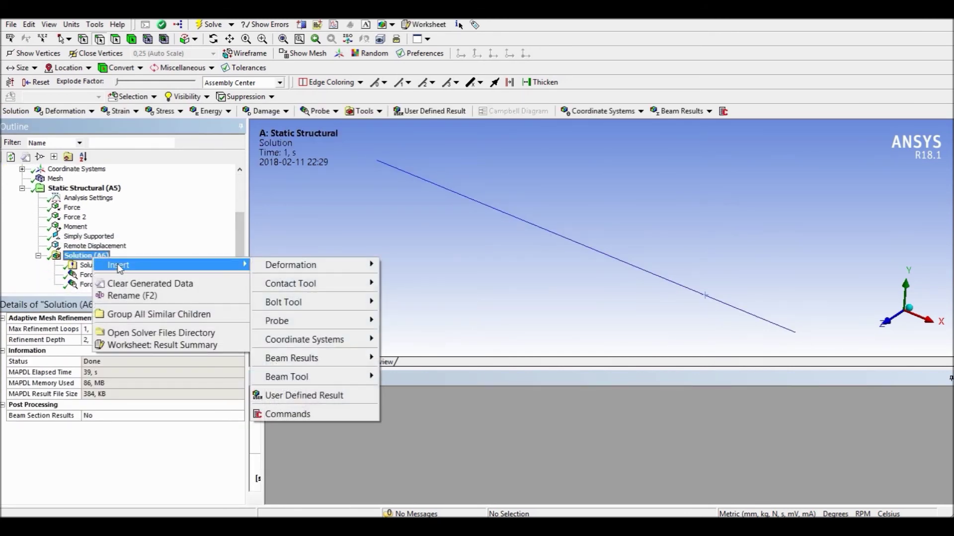
mouse_move(311, 360)
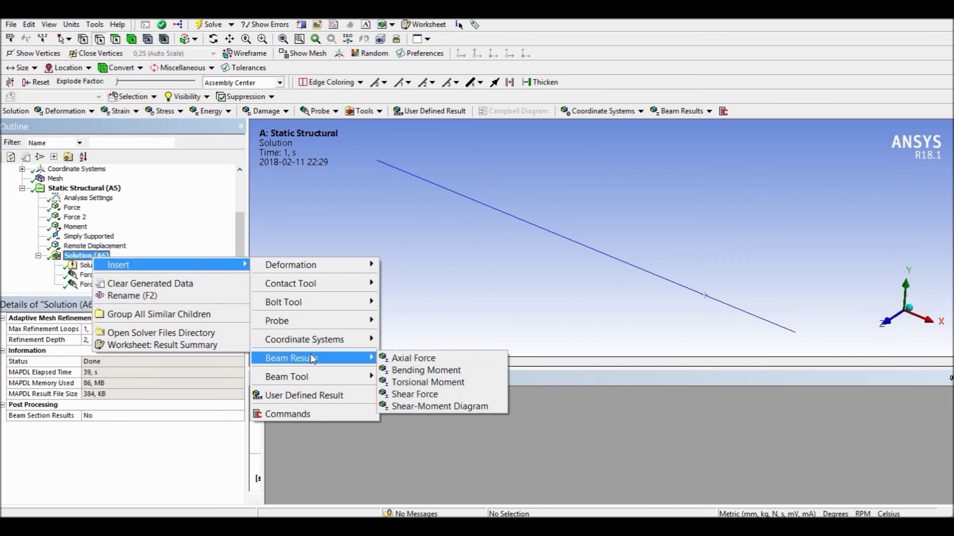
left_click(433, 406)
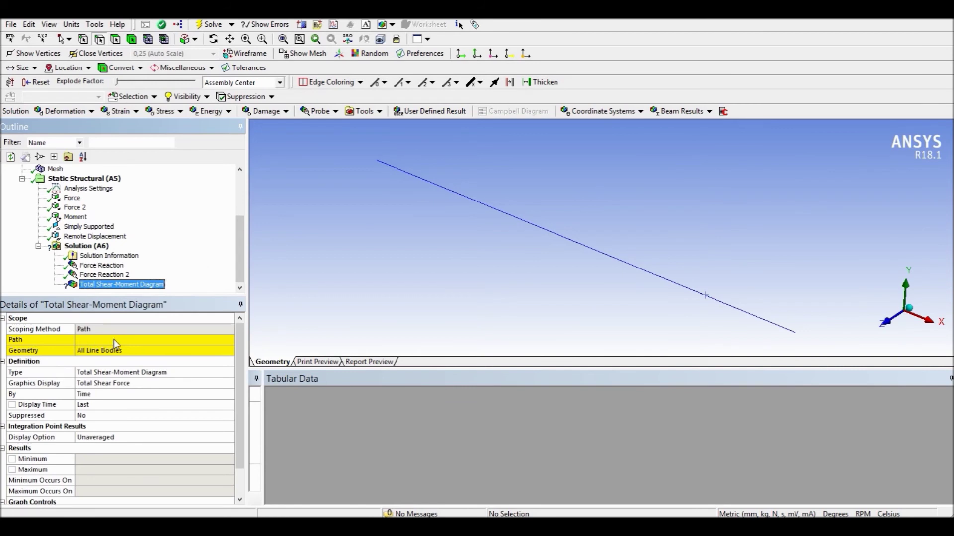
- Scope the Total Shear-Moment Diagram to the created Path and evaluate the results
left_click(138, 341)
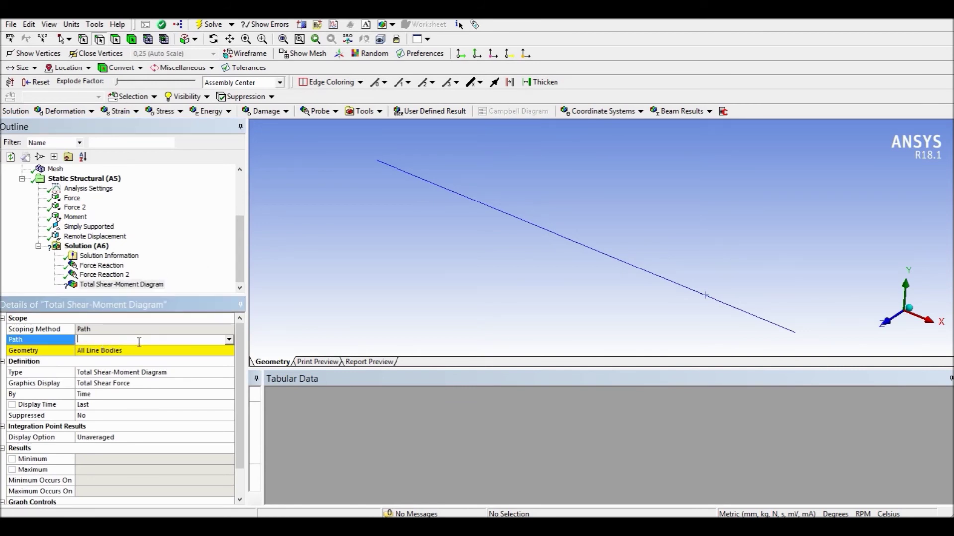
left_click(229, 341)
left_click(221, 350)
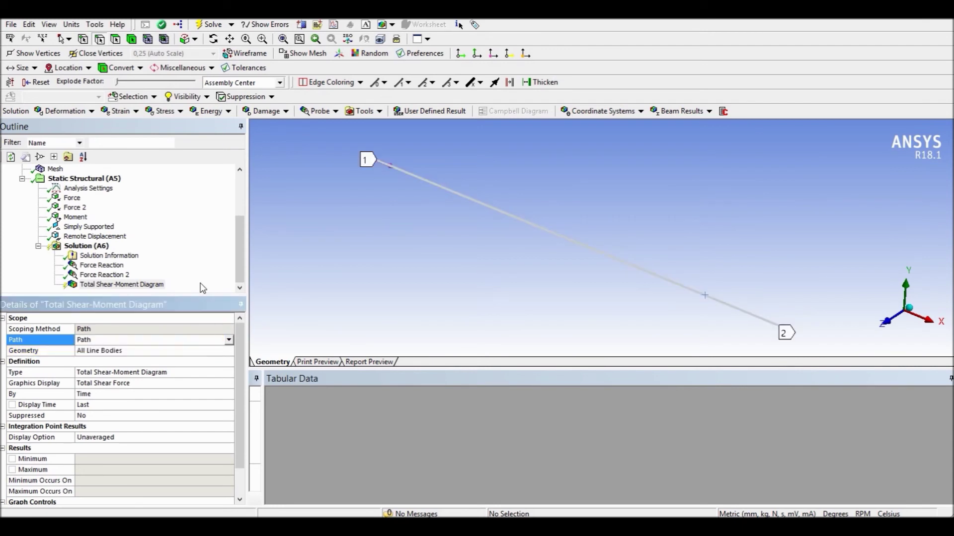
right_click(122, 284)
left_click(165, 314)
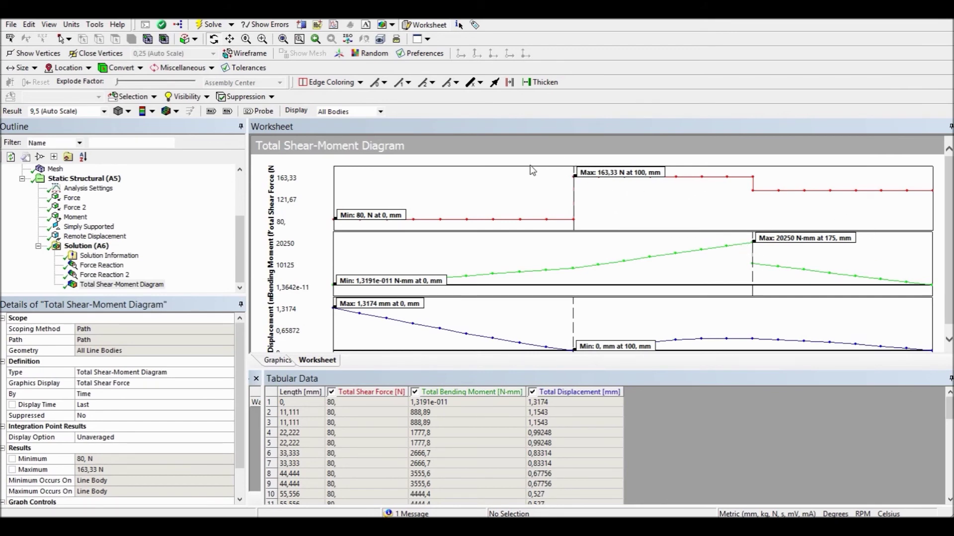
- Switch to the PDF and compare its analytical maximum moment, maximum shear and diagrams with the Total Shear-Moment Diagram
key("alt+Tab")
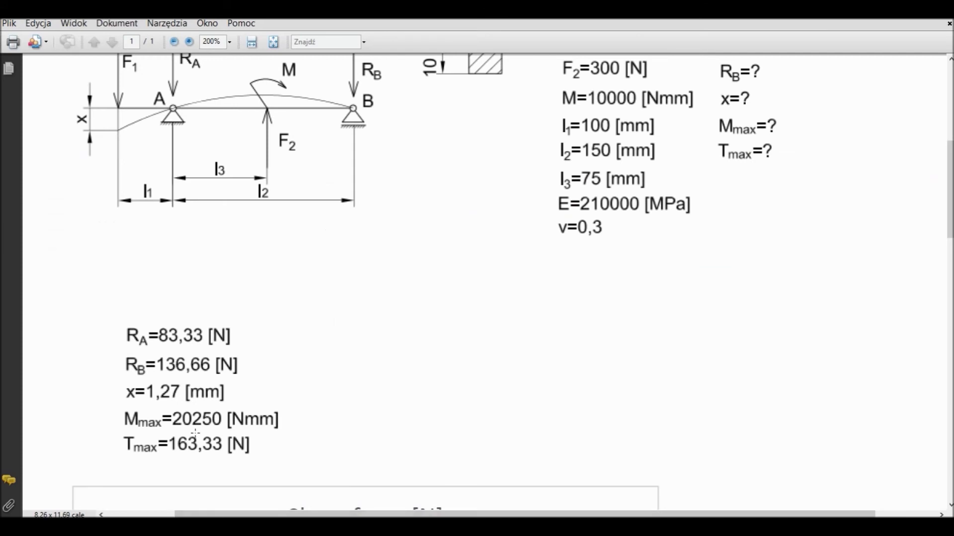
scroll(281, 436, "down", 8)
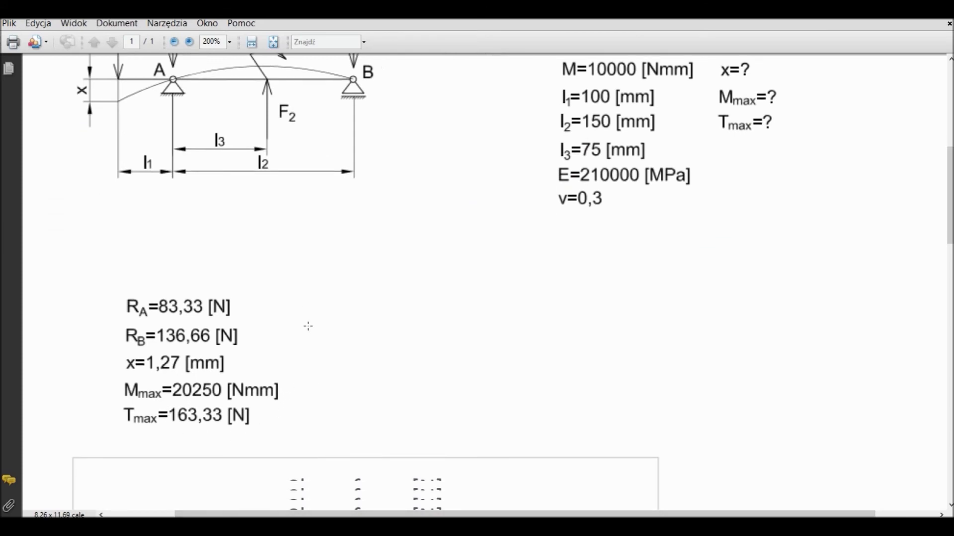
scroll(309, 284, "down", 5)
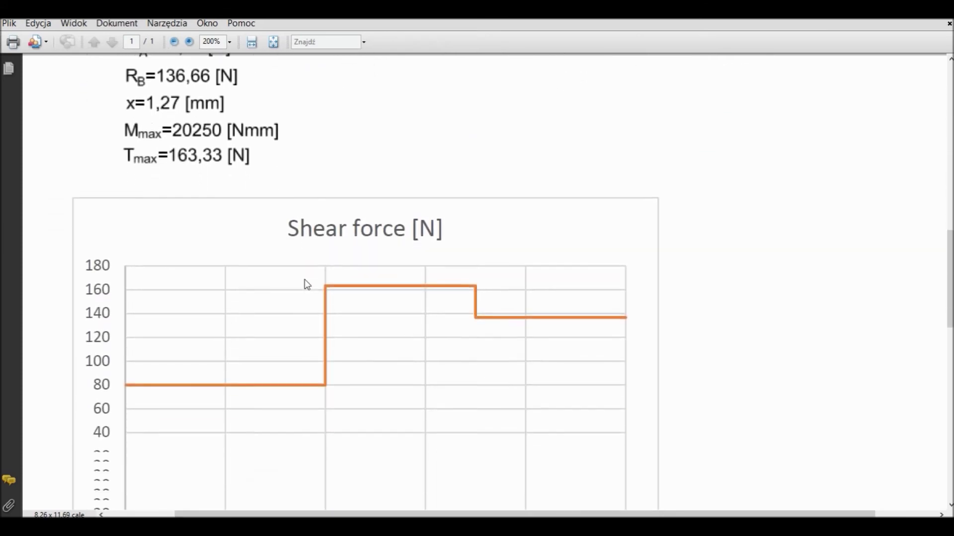
scroll(305, 274, "up", 1)
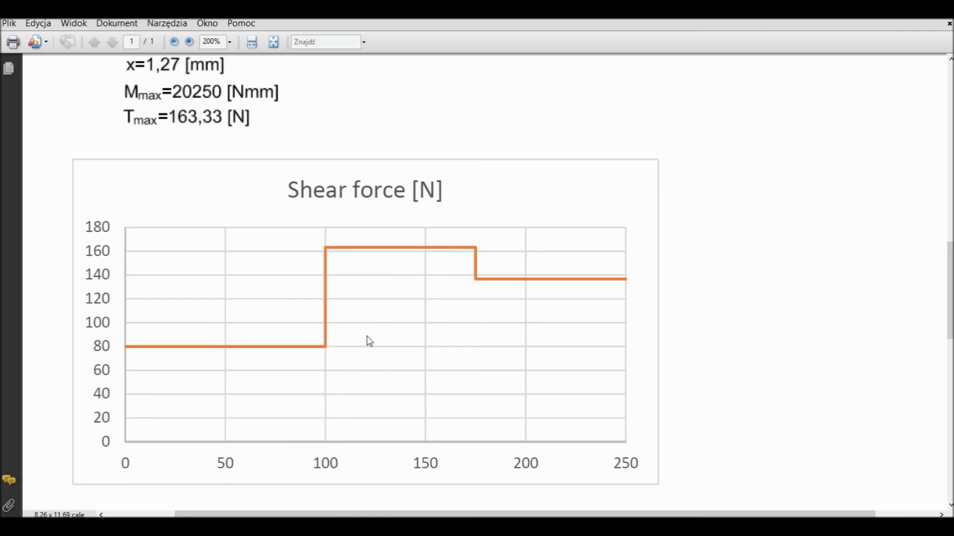
scroll(368, 340, "down", 5)
scroll(365, 318, "down", 3)
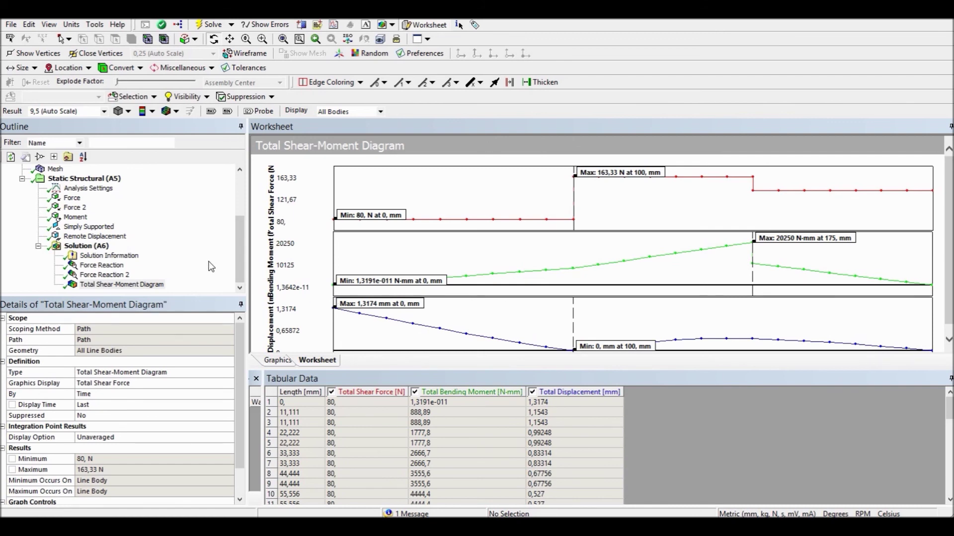
left_click(98, 248)
right_click(99, 249)
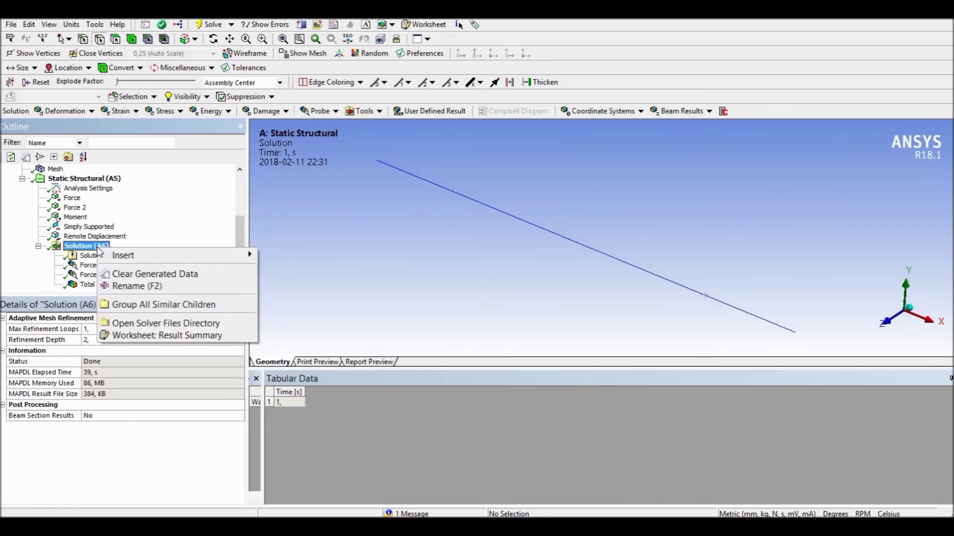
mouse_move(149, 256)
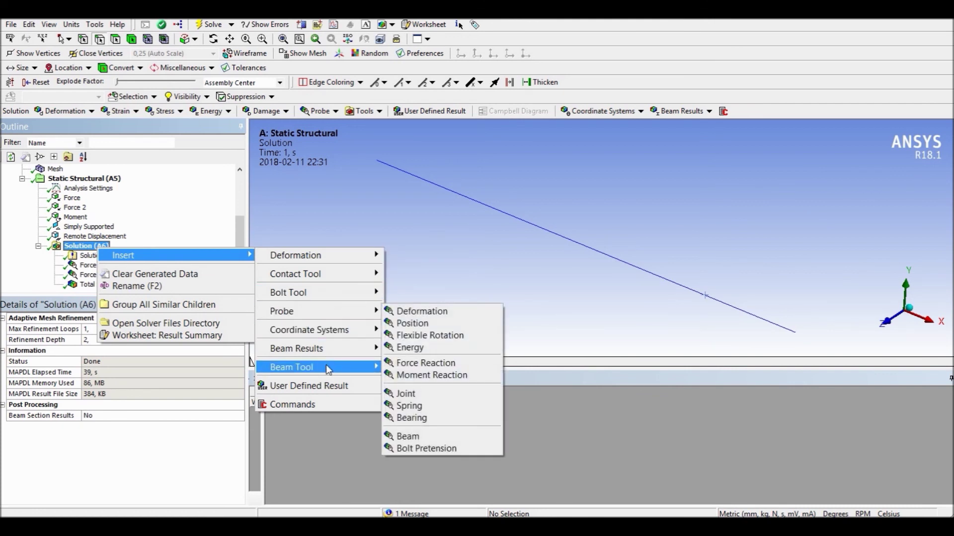
key("Escape")
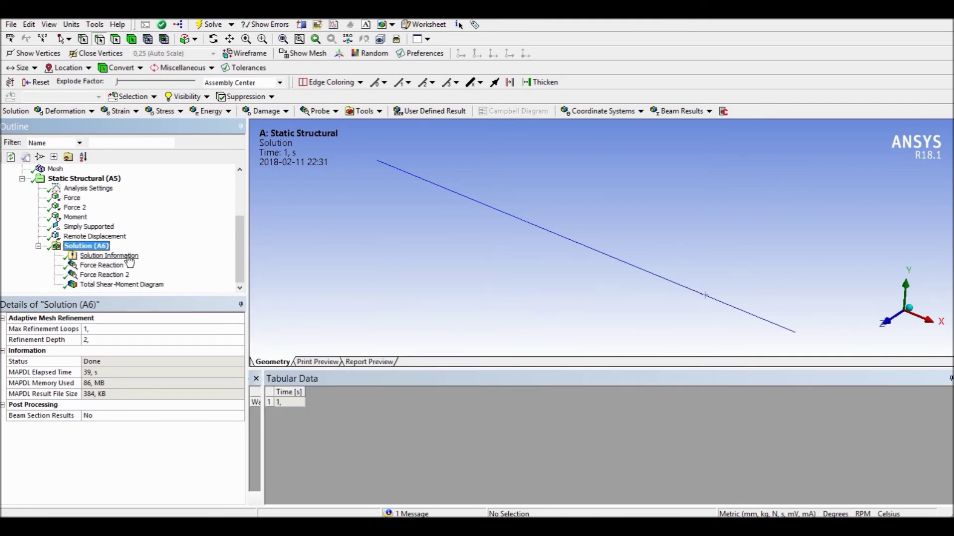
- Insert a Beam Tool under Solution and expand it to show its stress results
right_click(89, 246)
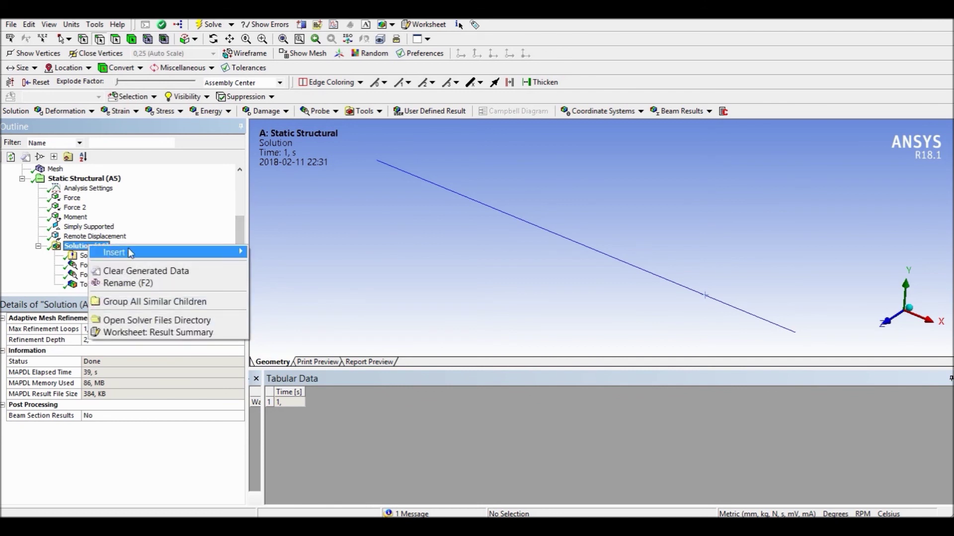
mouse_move(309, 366)
left_click(413, 362)
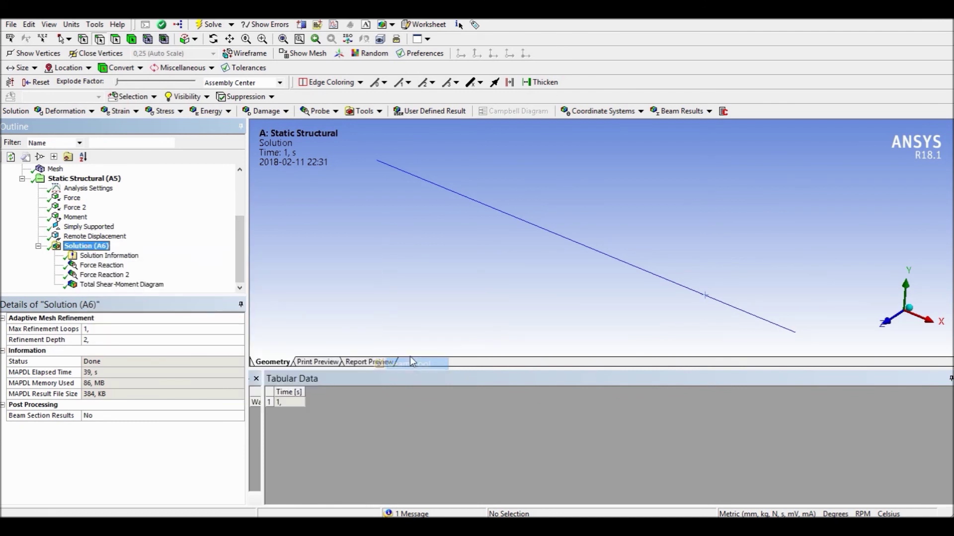
left_click(54, 284)
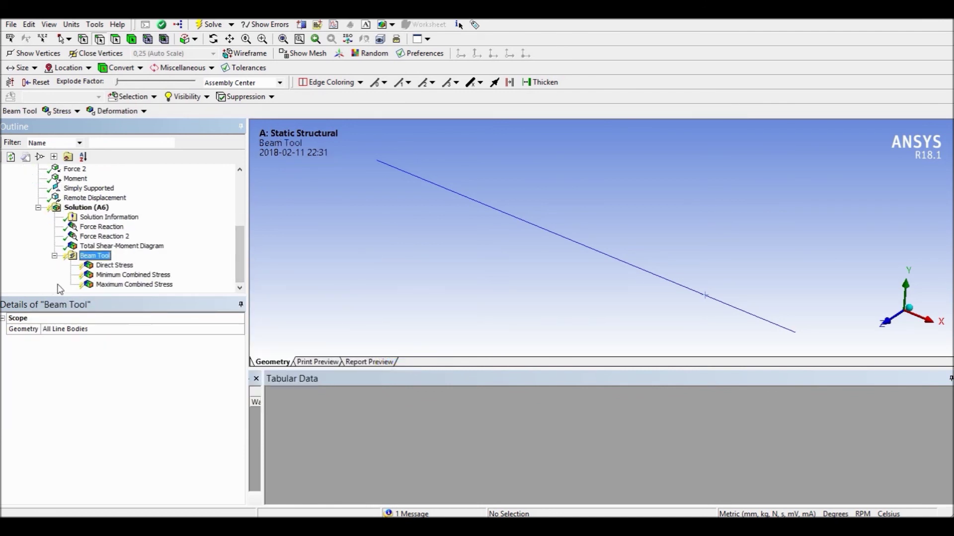
- Evaluate the Beam Tool results and display the Maximum Combined Stress to examine its distribution along the beam
right_click(103, 257)
left_click(149, 284)
left_click(144, 285)
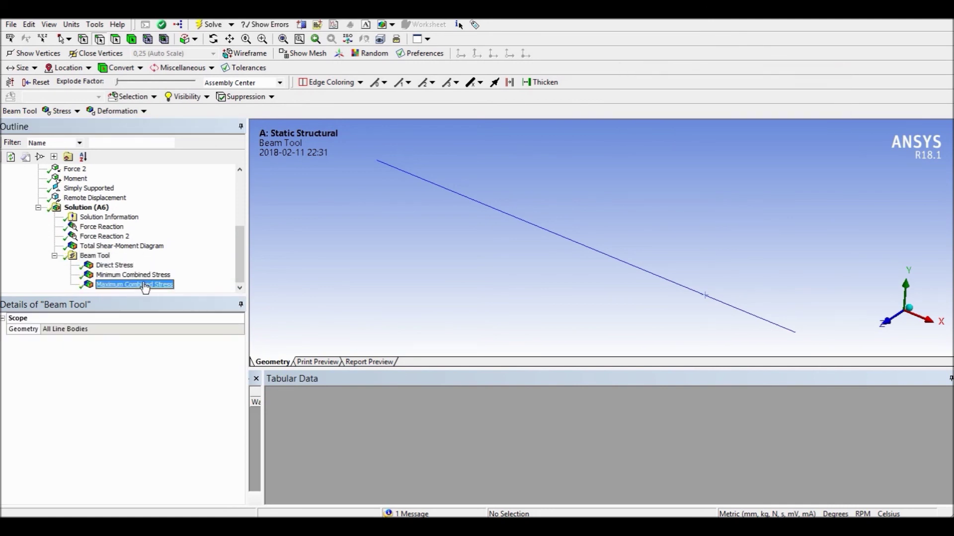
left_click_drag(669, 259, 636, 249)
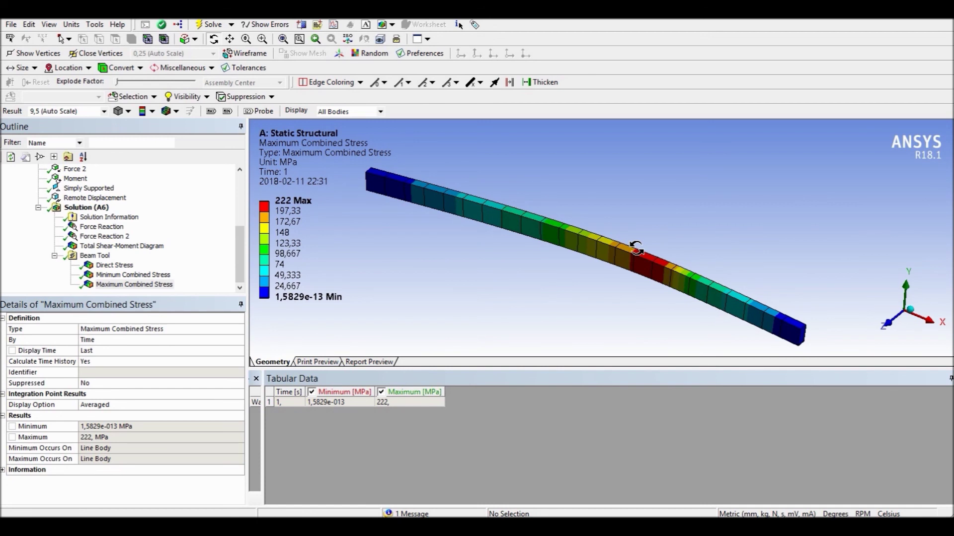
mouse_move(636, 248)
left_mouse_down()
mouse_move(587, 251)
mouse_move(621, 255)
mouse_move(619, 242)
left_mouse_up()
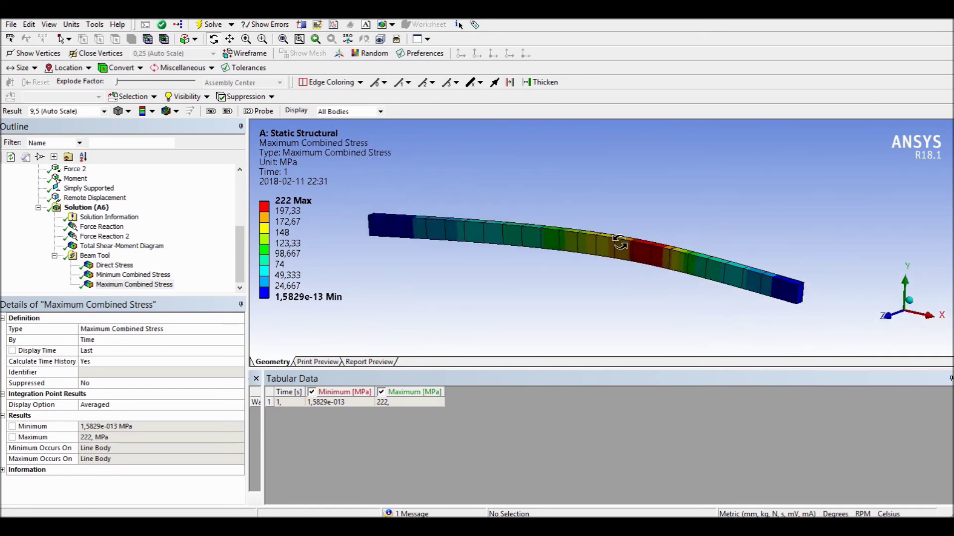